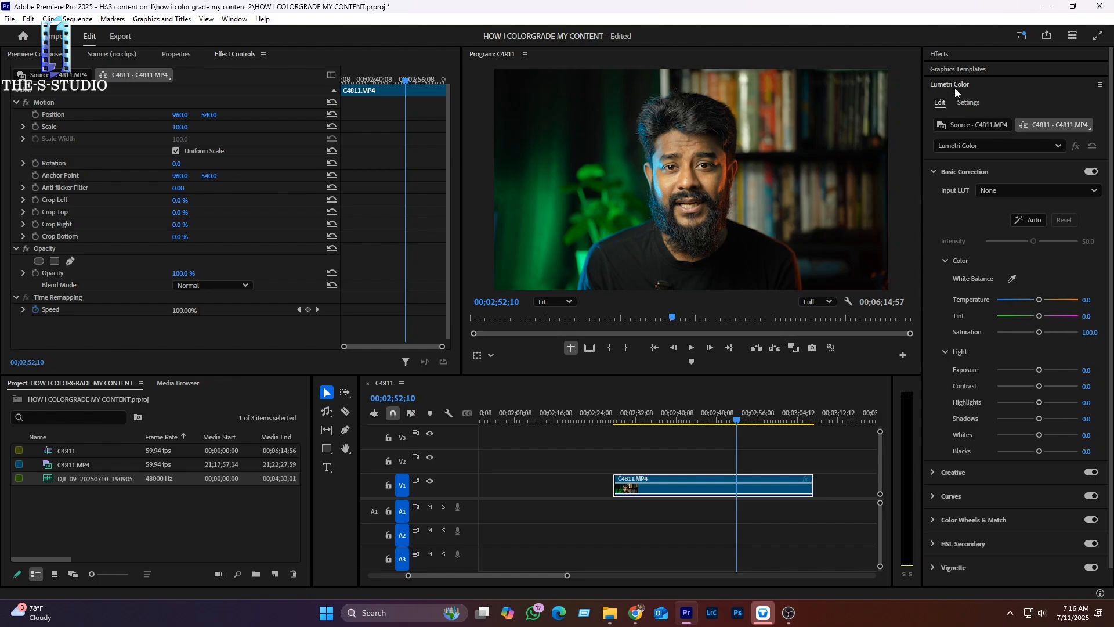
# Select the C4811.MP4 clip on the timeline and set its Lumetri Basic Correction exposure to 0.4.
pyautogui.click(237, 19)
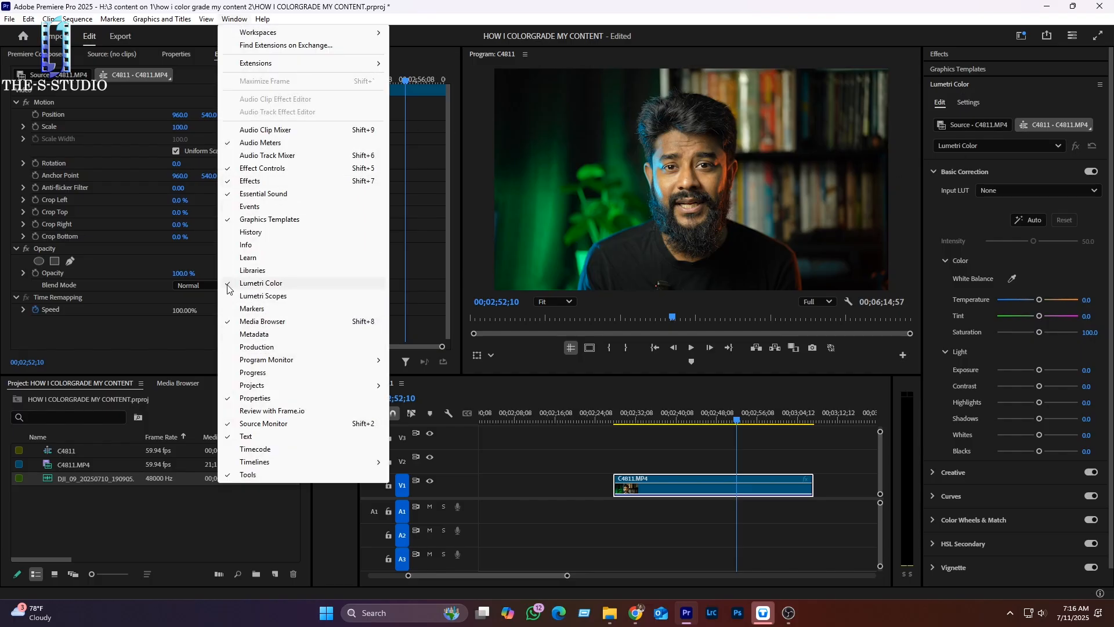
pyautogui.click(739, 488)
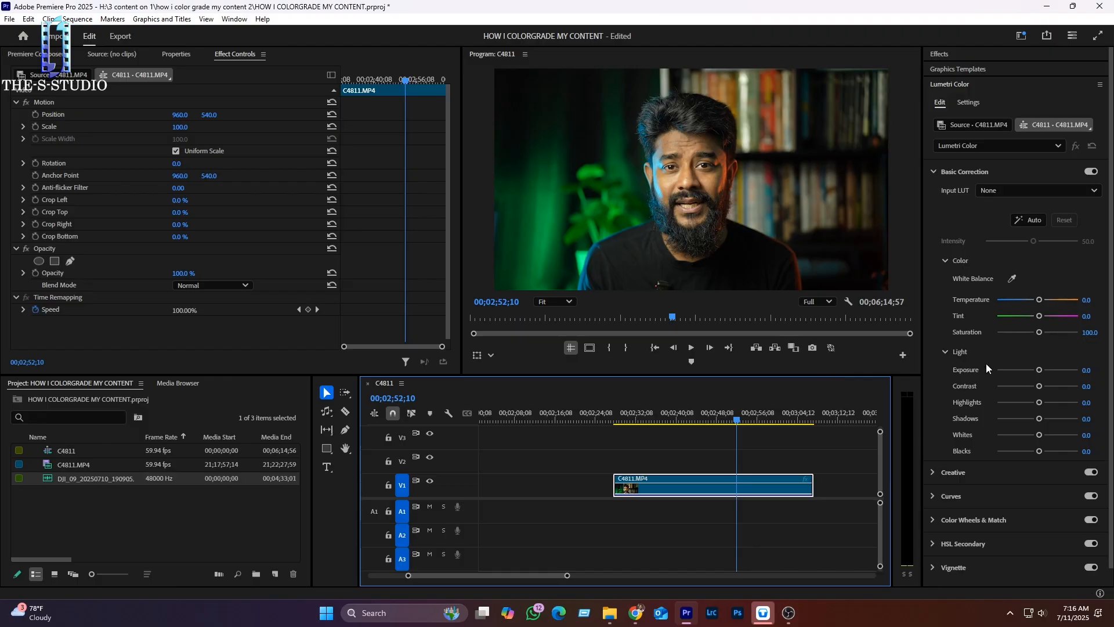
pyautogui.click(931, 172)
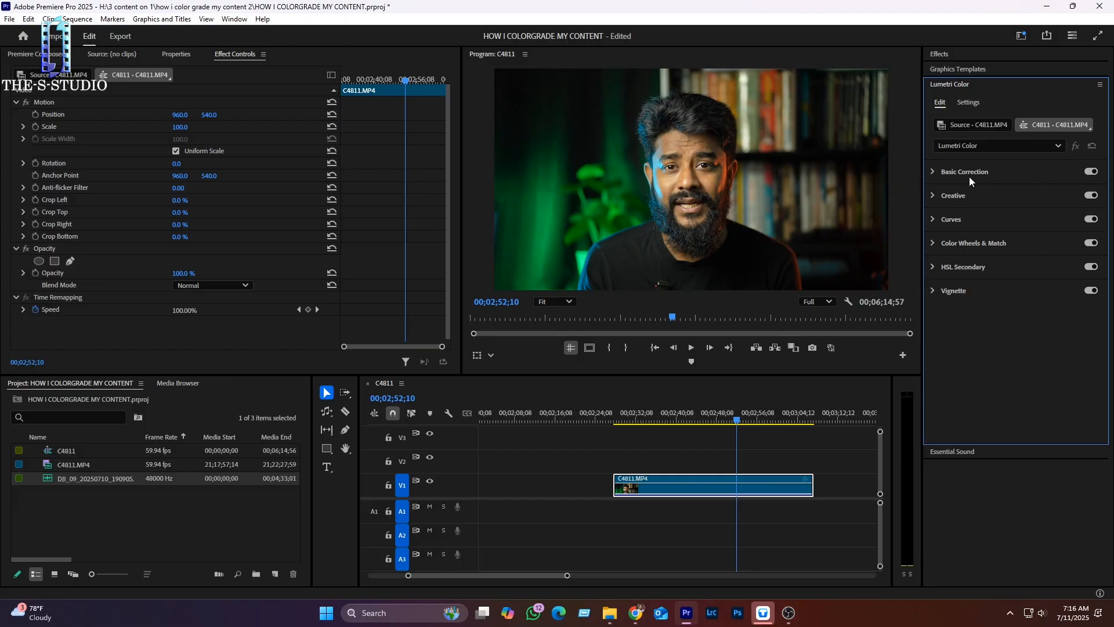
pyautogui.click(932, 172)
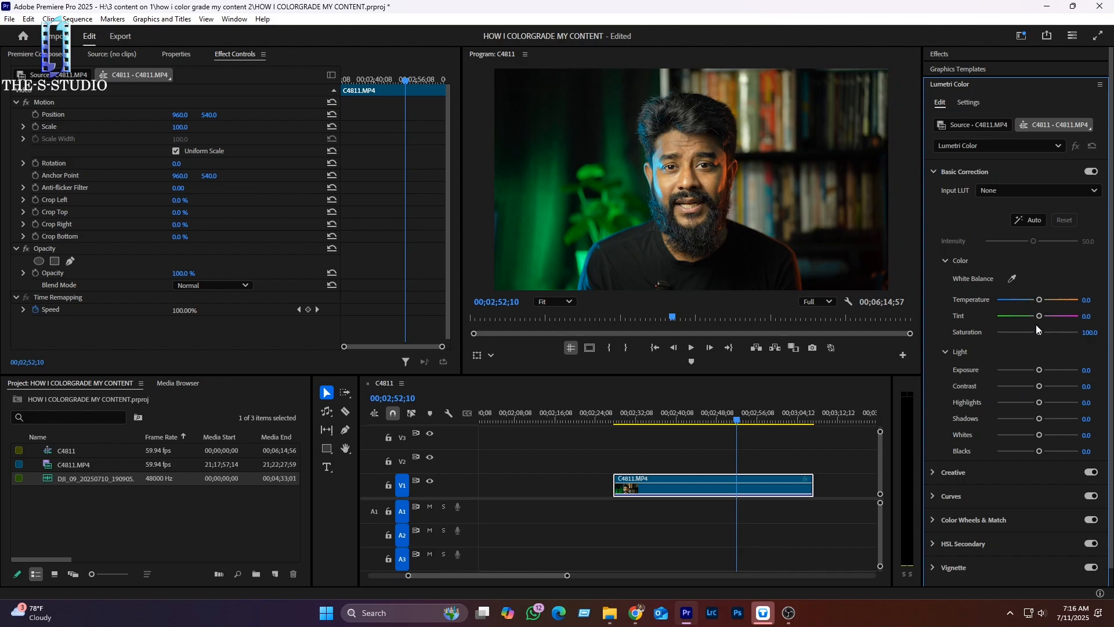
pyautogui.click(1040, 369)
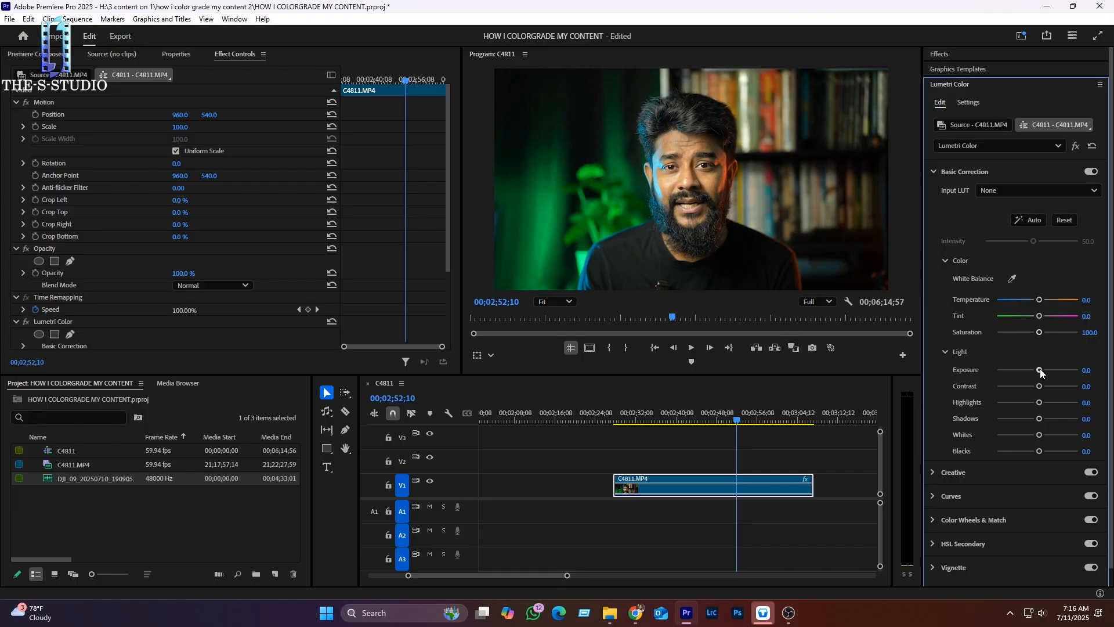
pyautogui.moveTo(1039, 369); pyautogui.dragTo(1041, 376)
# Set the clip's contrast to about -16.3 and its highlights to about 12.1 in Basic Correction.
pyautogui.moveTo(1038, 386); pyautogui.dragTo(1062, 388)
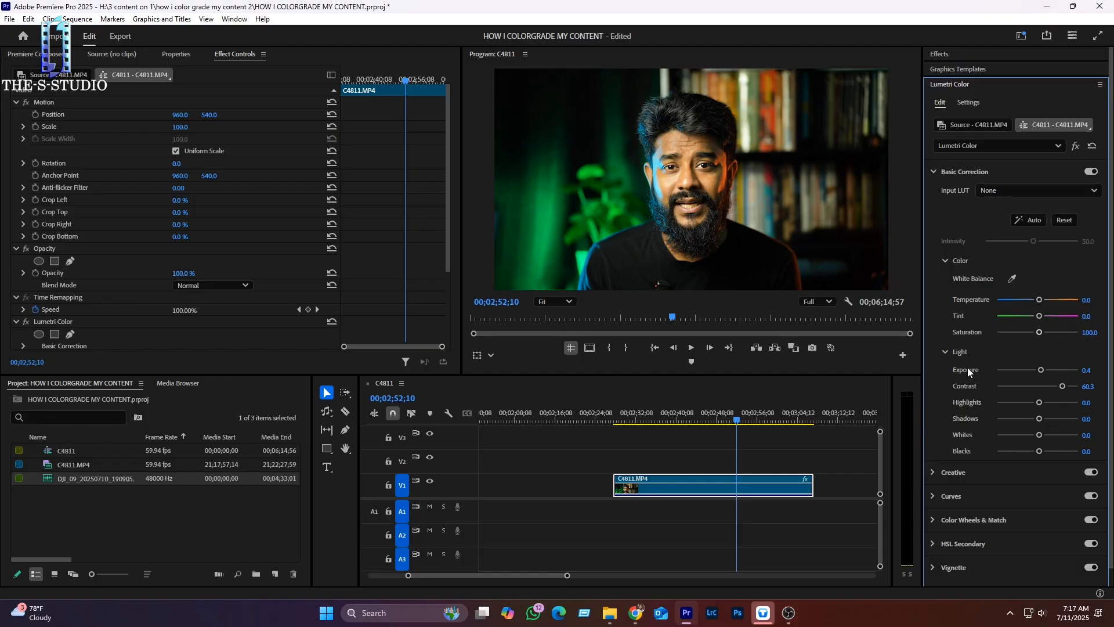
pyautogui.click(1035, 387)
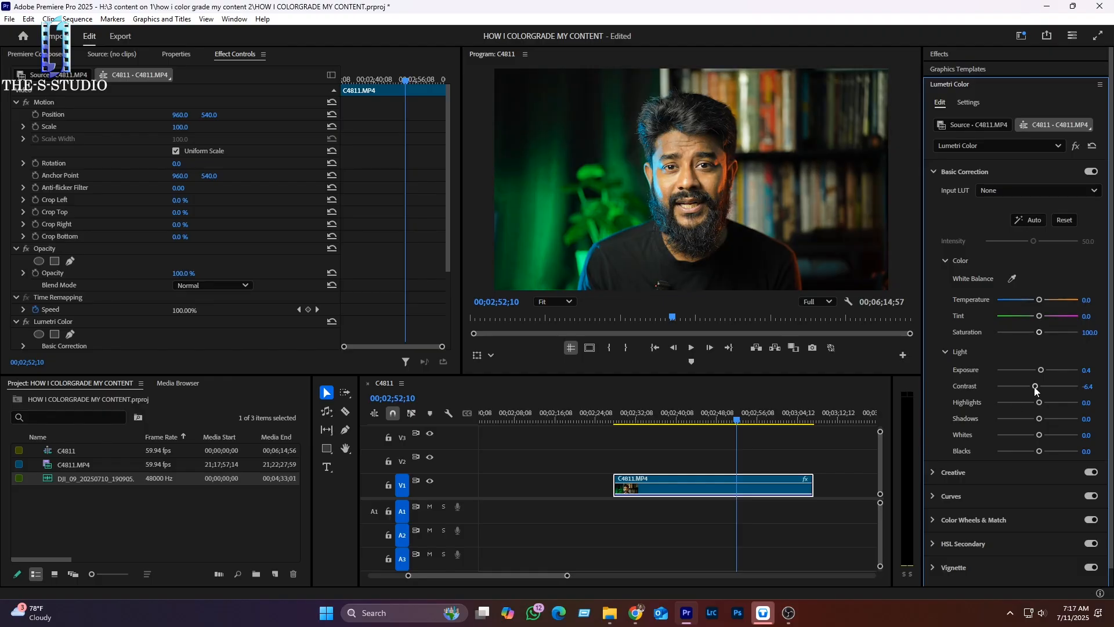
pyautogui.moveTo(1031, 386); pyautogui.dragTo(1028, 386)
pyautogui.moveTo(1028, 387); pyautogui.dragTo(1028, 385)
pyautogui.moveTo(1039, 403); pyautogui.dragTo(1045, 406)
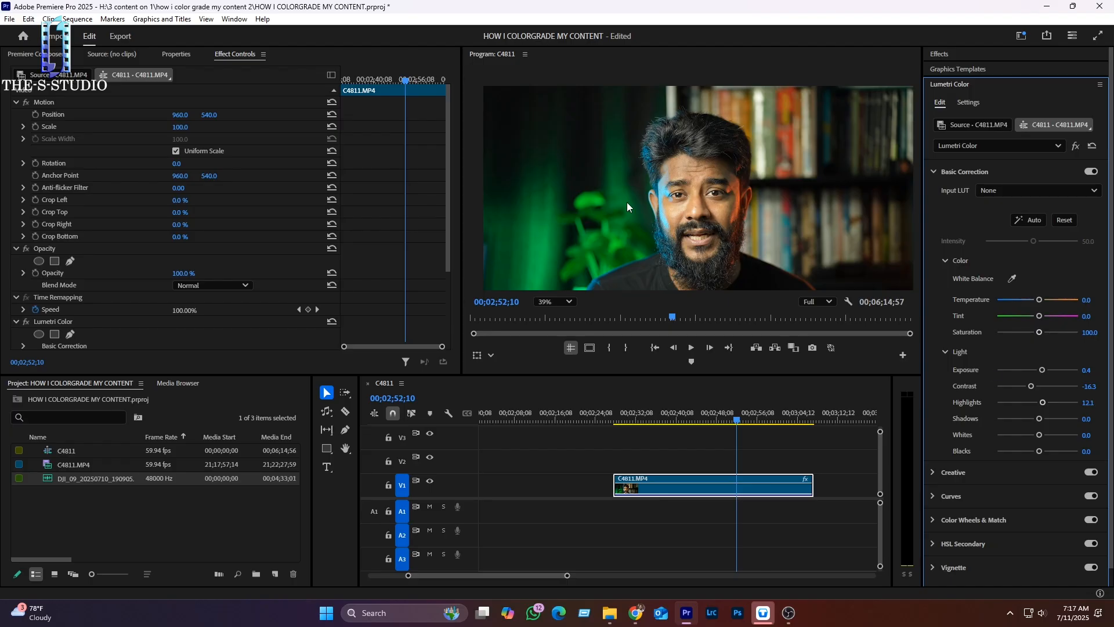
pyautogui.scroll(-2, 678, 207)
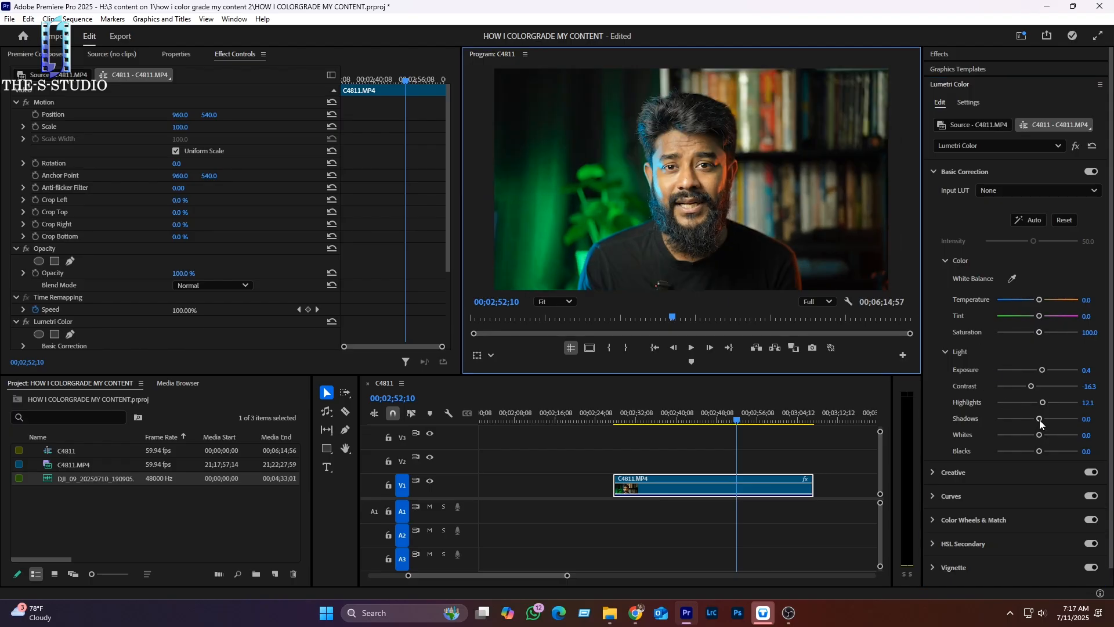
# Set the clip's shadows to about 10.6, whites to about 13.5 and blacks to about -0.7.
pyautogui.moveTo(1039, 419); pyautogui.dragTo(1025, 419)
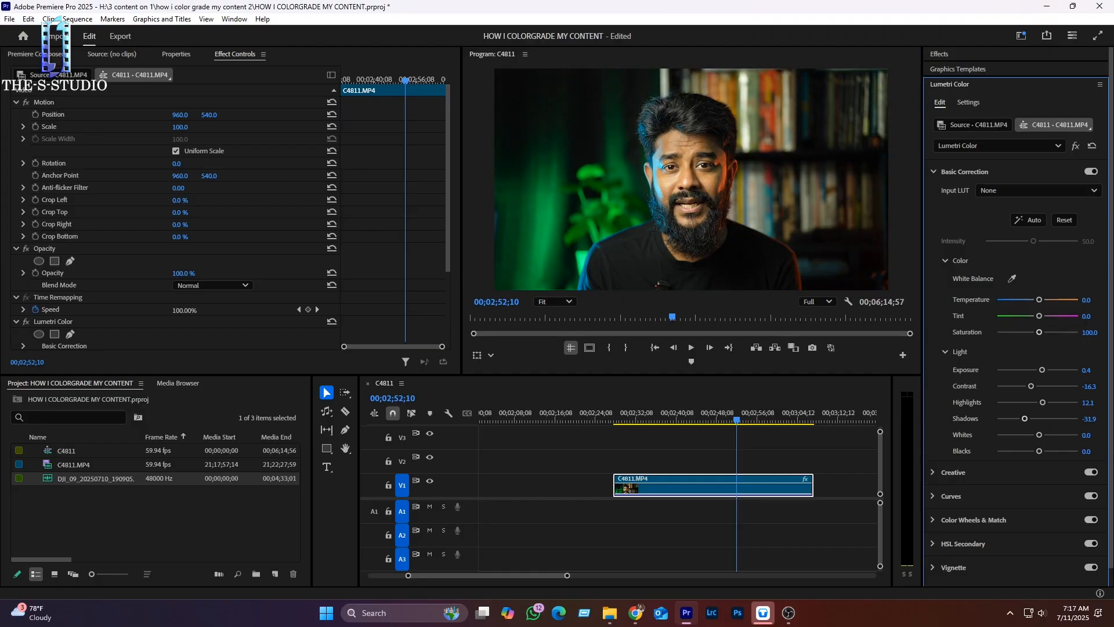
pyautogui.click(1043, 419)
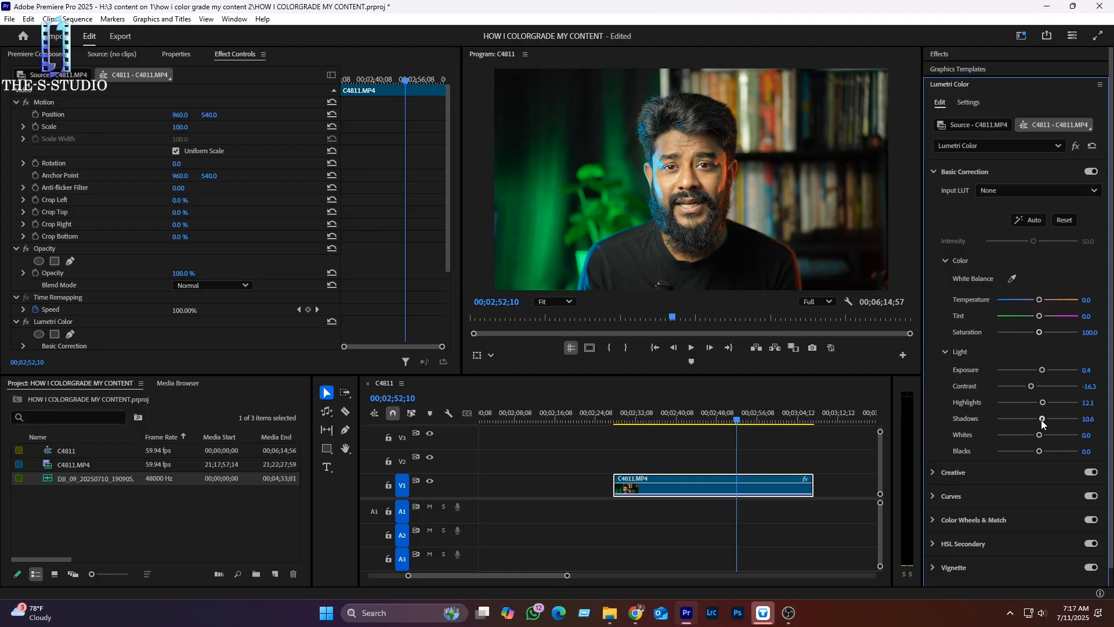
pyautogui.click(1043, 435)
pyautogui.moveTo(1039, 451); pyautogui.dragTo(1036, 450)
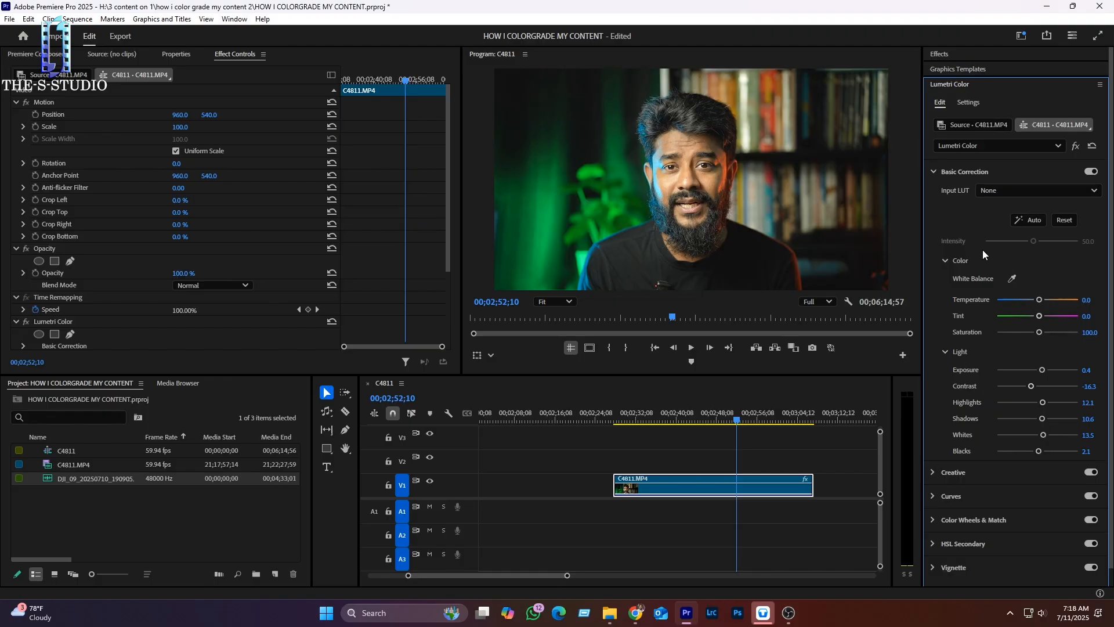
pyautogui.scroll(-1, 657, 163)
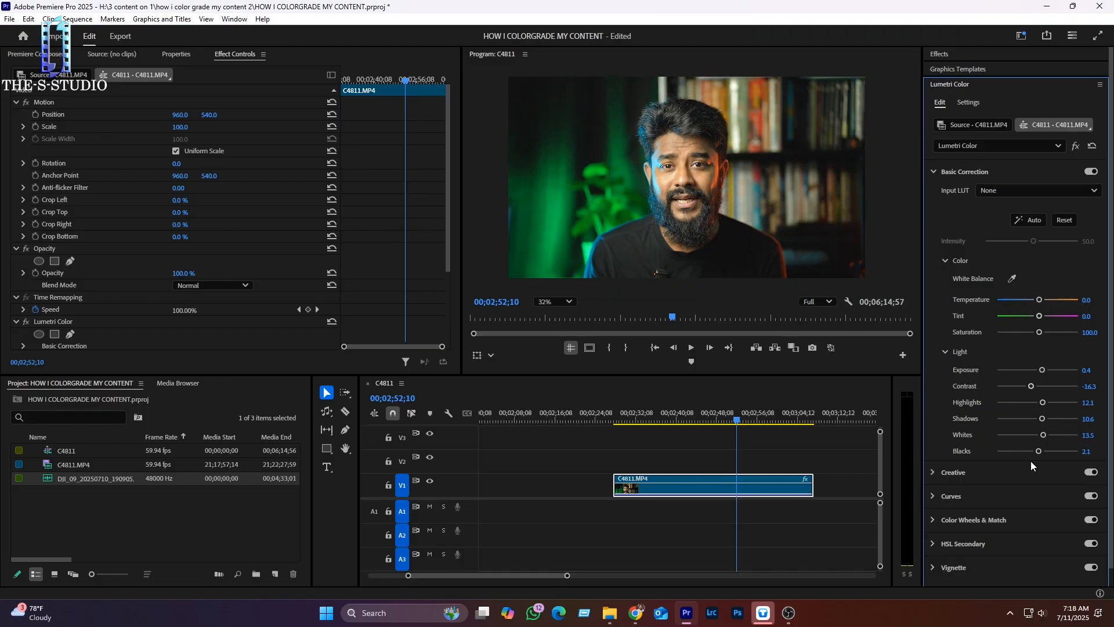
pyautogui.moveTo(1039, 452); pyautogui.dragTo(1036, 452)
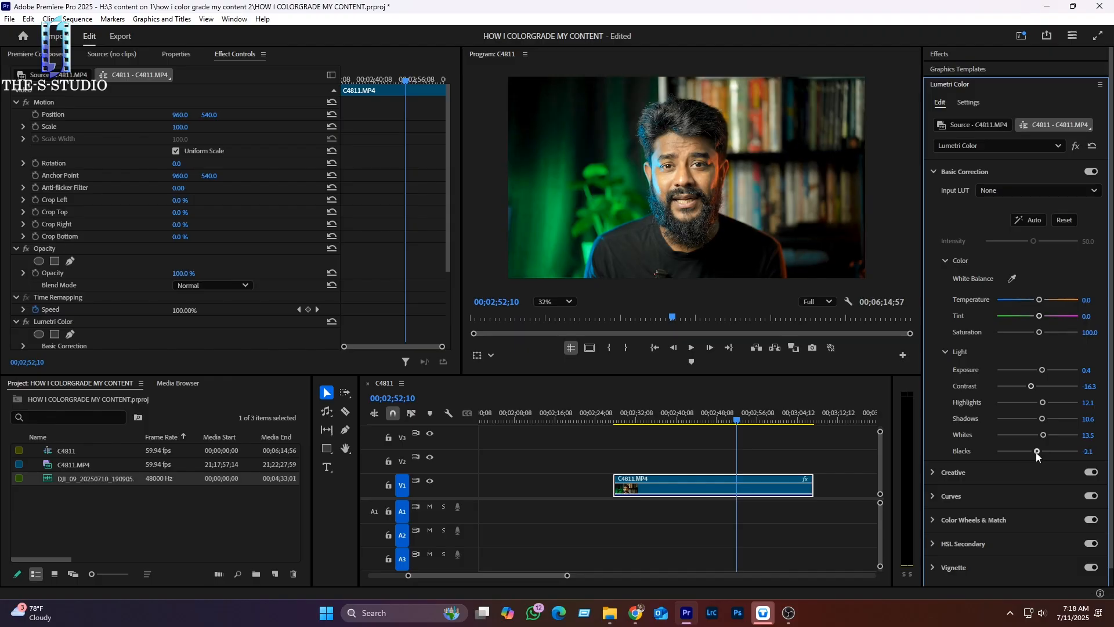
pyautogui.moveTo(1036, 452); pyautogui.dragTo(1037, 451)
# Compare the frame with and without Basic Correction and examine the face in the preview.
pyautogui.click(1091, 172)
pyautogui.click(1092, 173)
pyautogui.scroll(2, 709, 198)
pyautogui.scroll(-1, 680, 191)
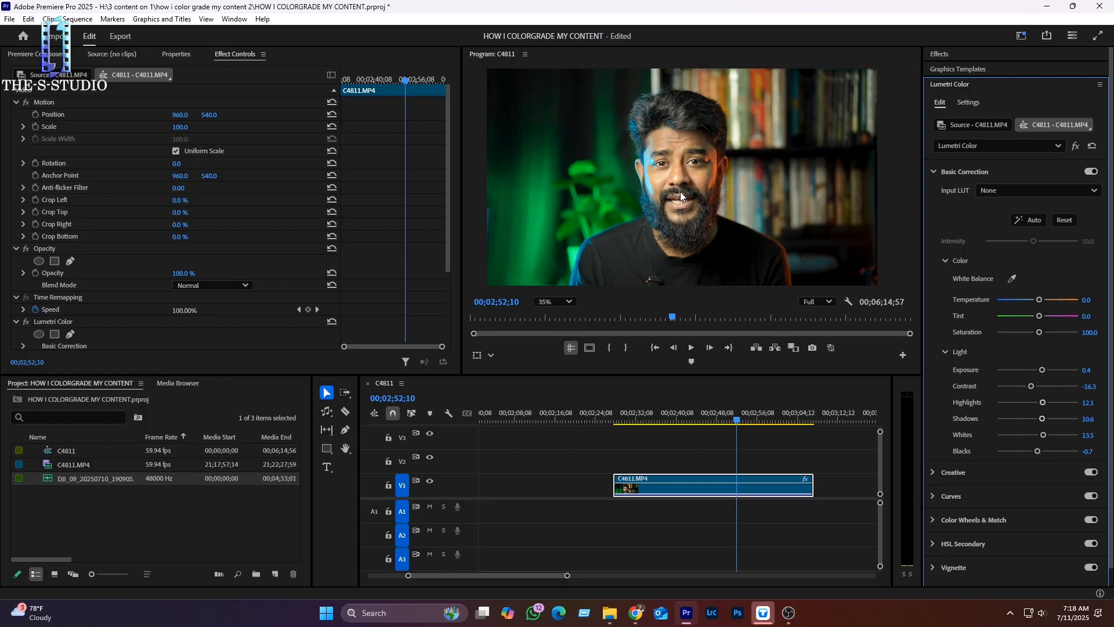
pyautogui.scroll(2, 679, 192)
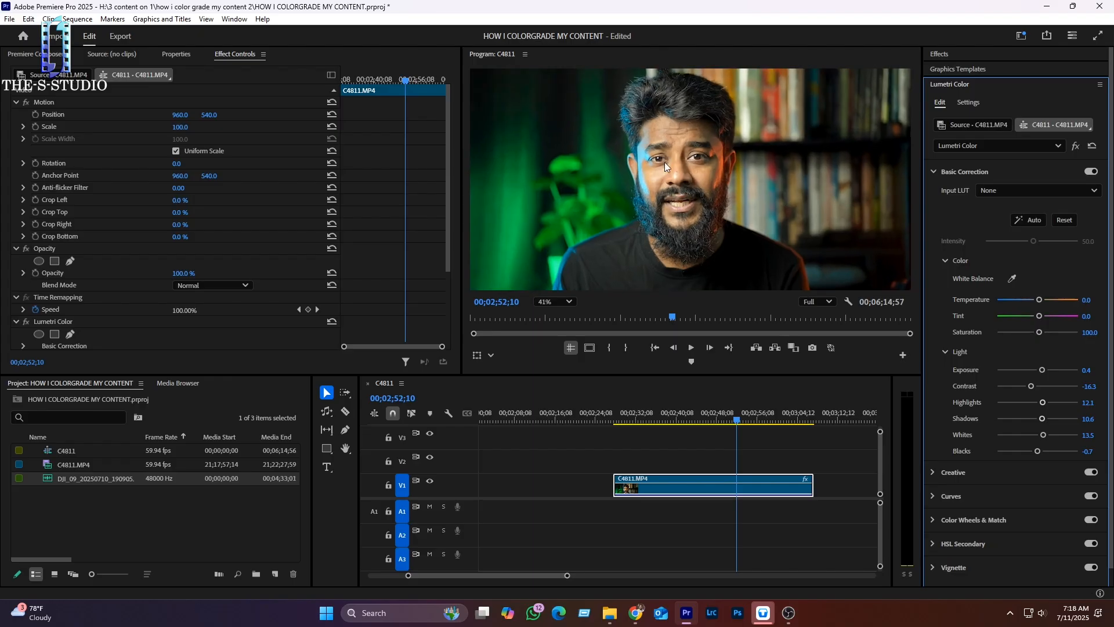
pyautogui.scroll(-1, 680, 218)
pyautogui.scroll(1, 680, 215)
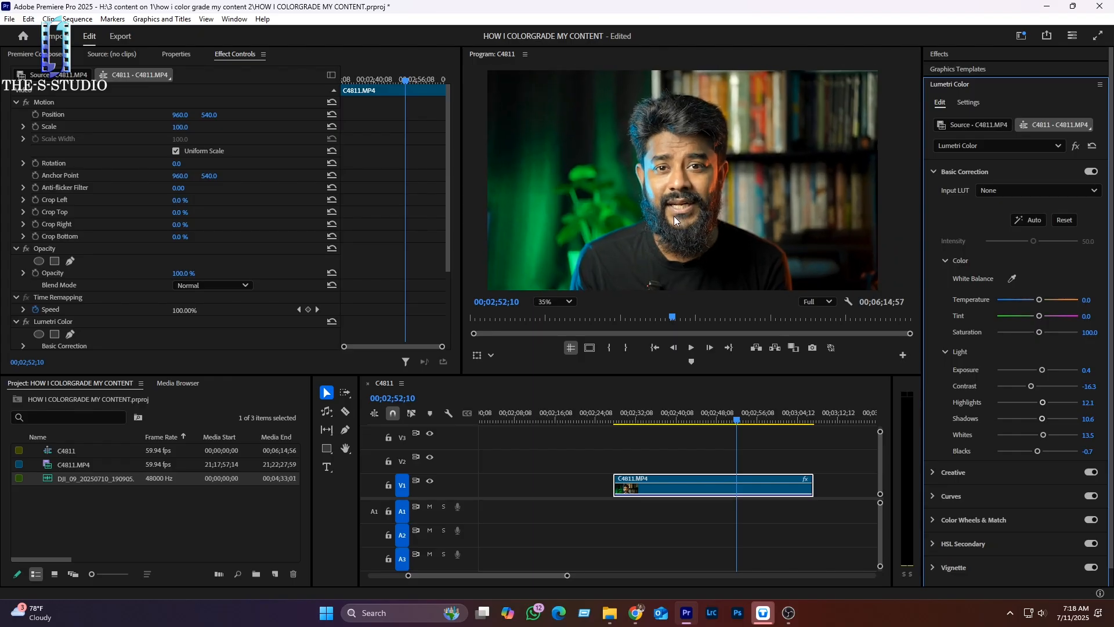
# Set the clip's color temperature to about -6.4 and its tint to about 6.4, checking the skin tones up close.
pyautogui.moveTo(1039, 301); pyautogui.dragTo(1035, 301)
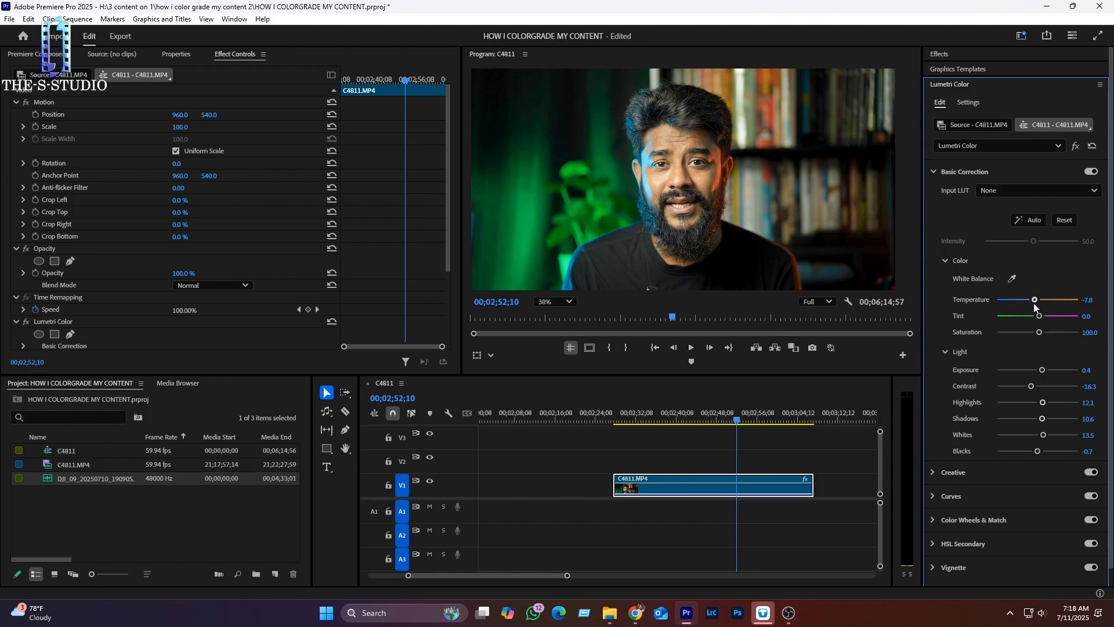
pyautogui.moveTo(1031, 304); pyautogui.dragTo(1034, 303)
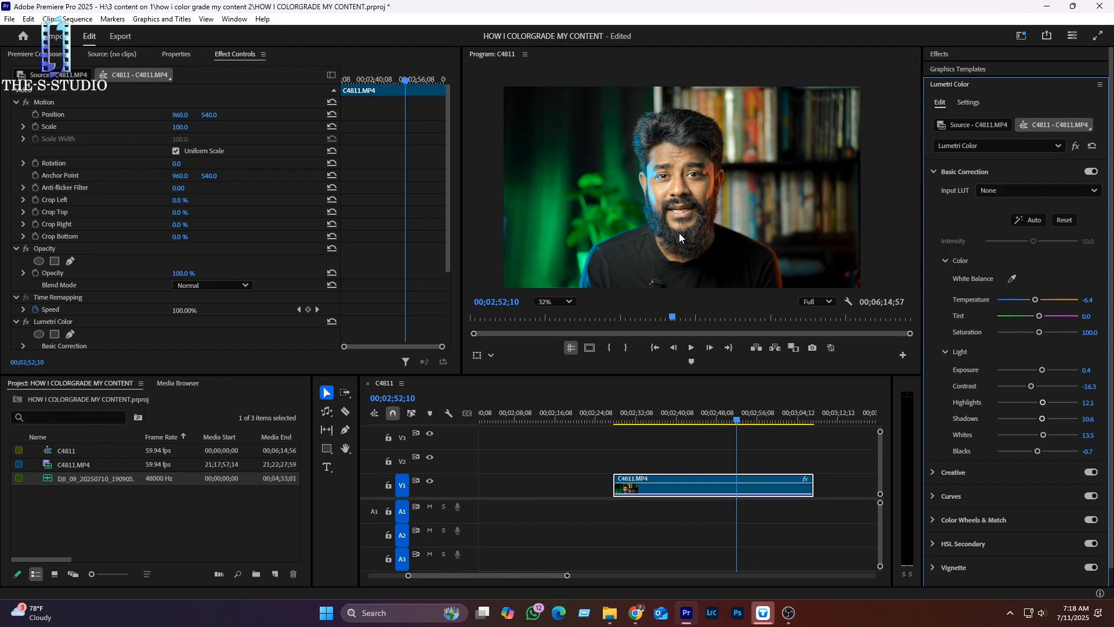
pyautogui.scroll(2, 678, 232)
pyautogui.scroll(3, 703, 193)
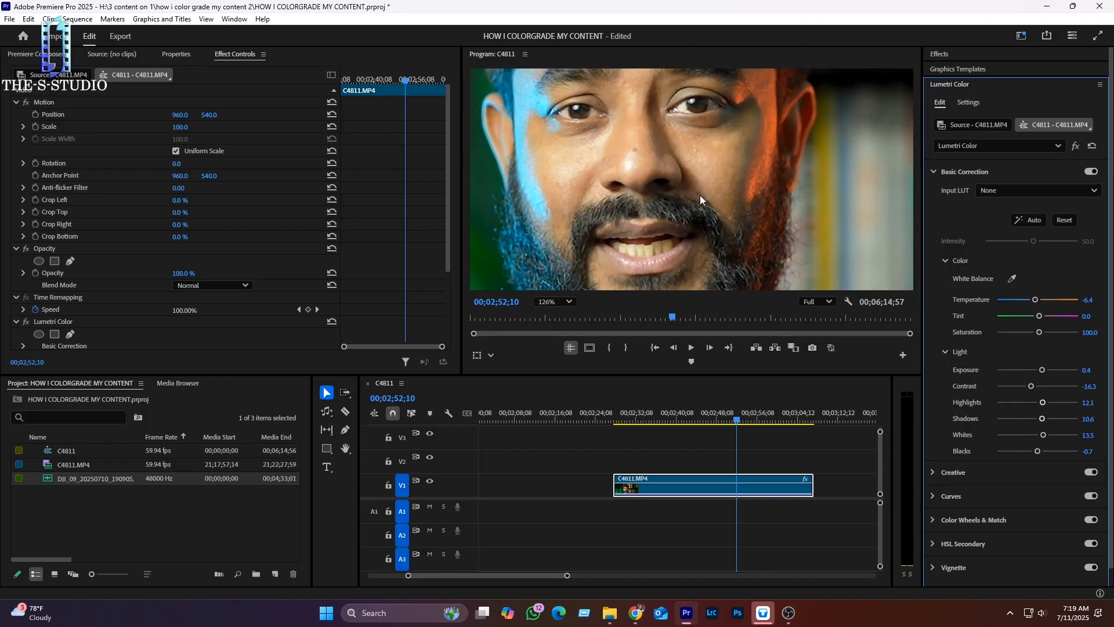
pyautogui.scroll(1, 700, 193)
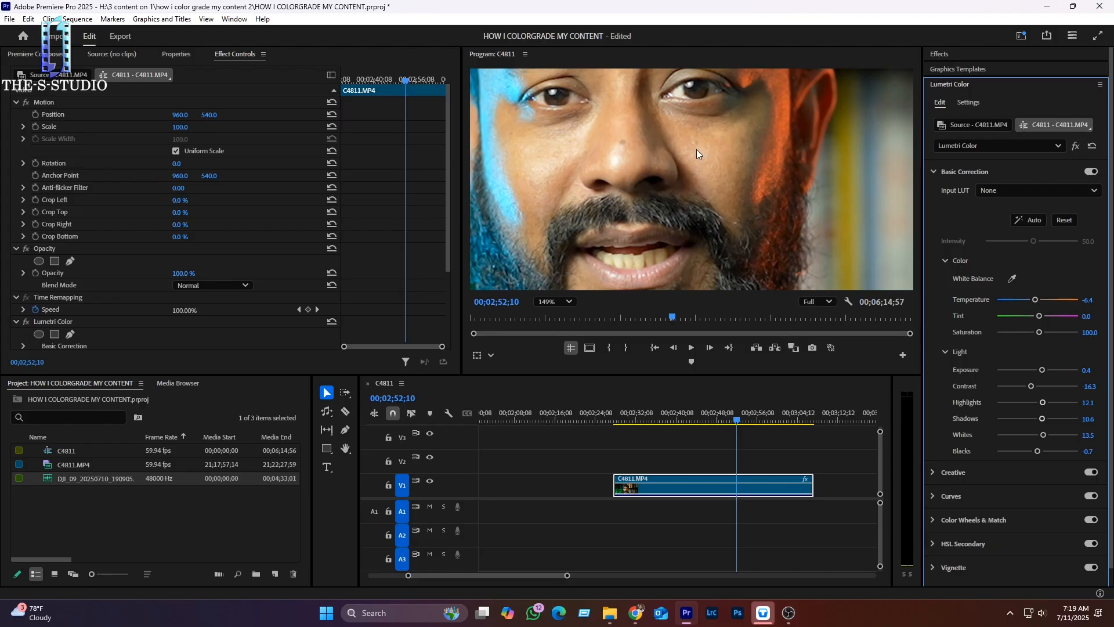
pyautogui.scroll(-1, 589, 187)
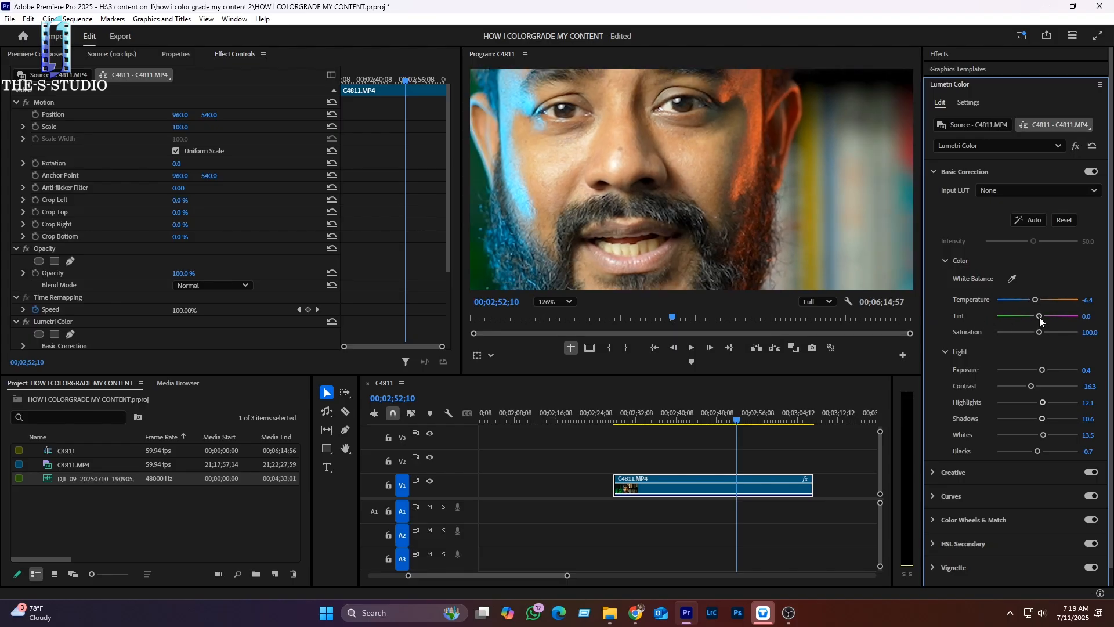
pyautogui.moveTo(1041, 317); pyautogui.dragTo(1041, 318)
# Fit the whole frame in the preview, set the saturation to about 105, and compare the image with and without Basic Correction.
pyautogui.scroll(-2, 674, 224)
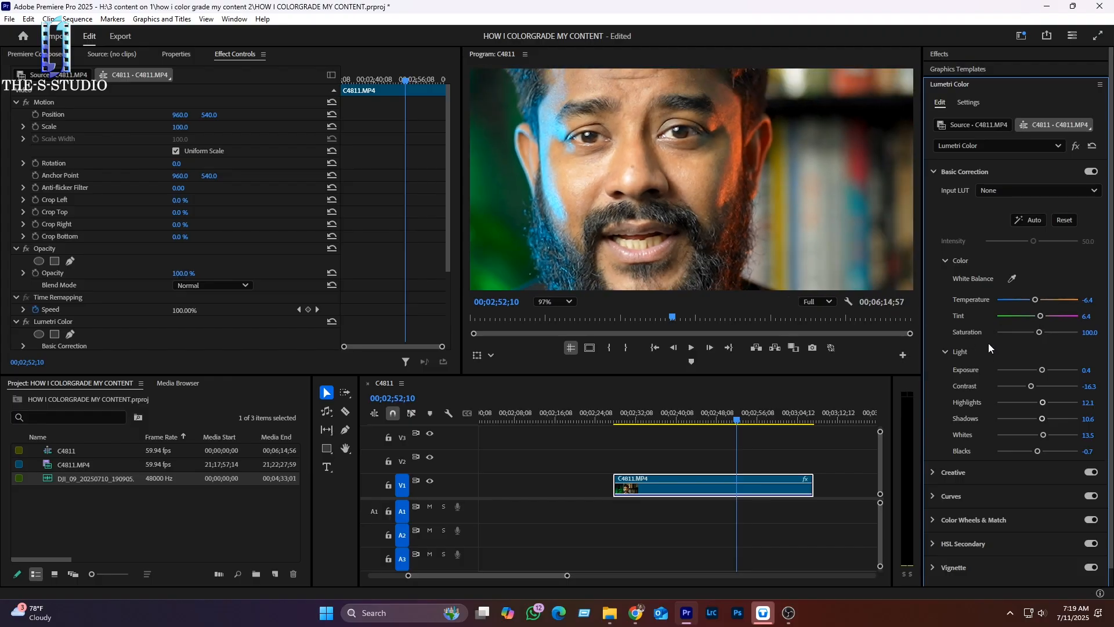
pyautogui.scroll(-4, 648, 235)
pyautogui.click(554, 302)
pyautogui.click(554, 319)
pyautogui.click(1070, 333)
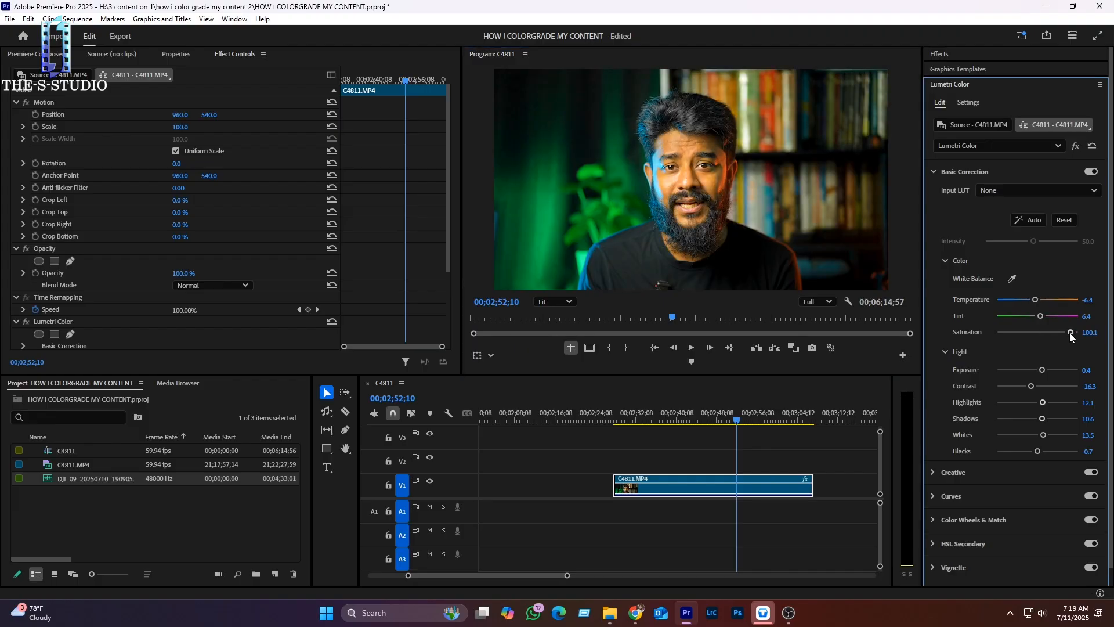
pyautogui.scroll(3, 696, 202)
pyautogui.scroll(-4, 687, 195)
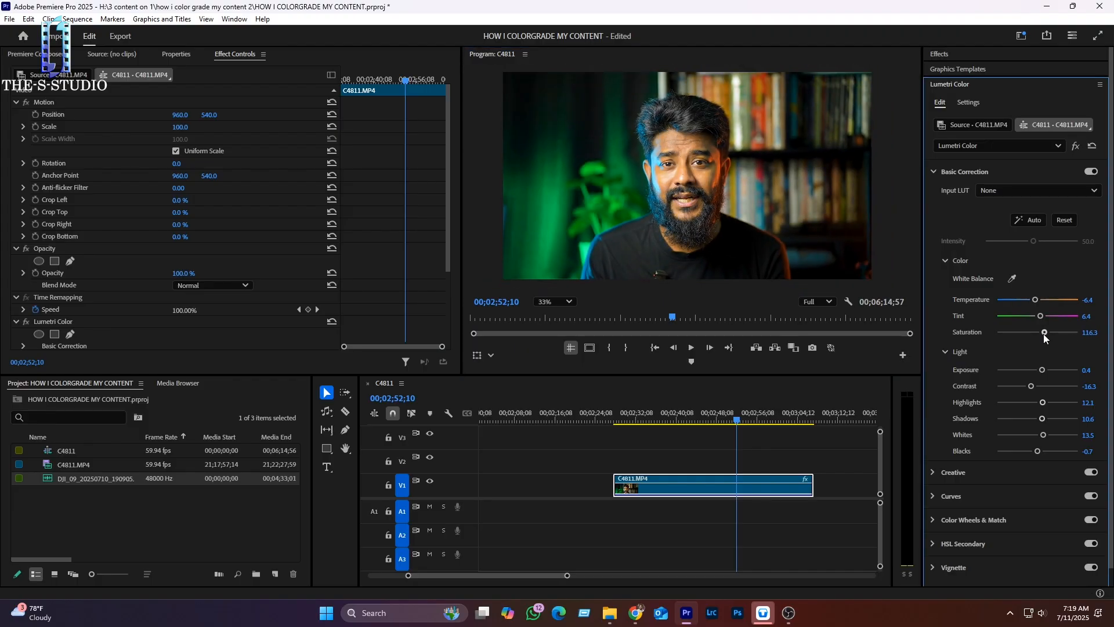
pyautogui.moveTo(1037, 334); pyautogui.dragTo(1039, 336)
pyautogui.click(1091, 173)
pyautogui.click(1092, 173)
pyautogui.scroll(-1, 684, 196)
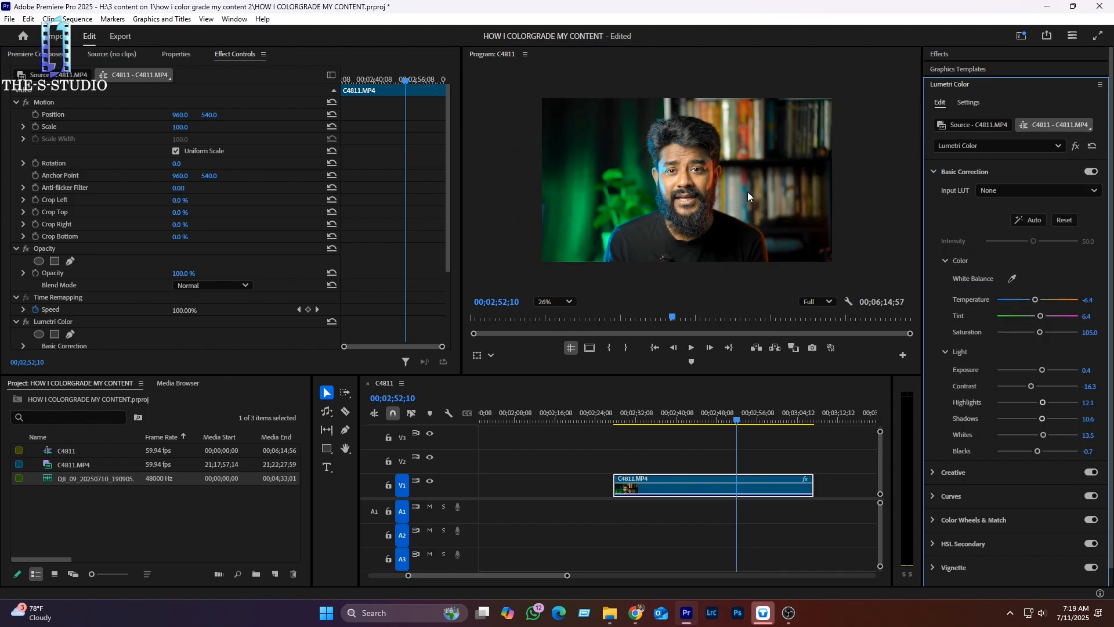
pyautogui.scroll(1, 702, 201)
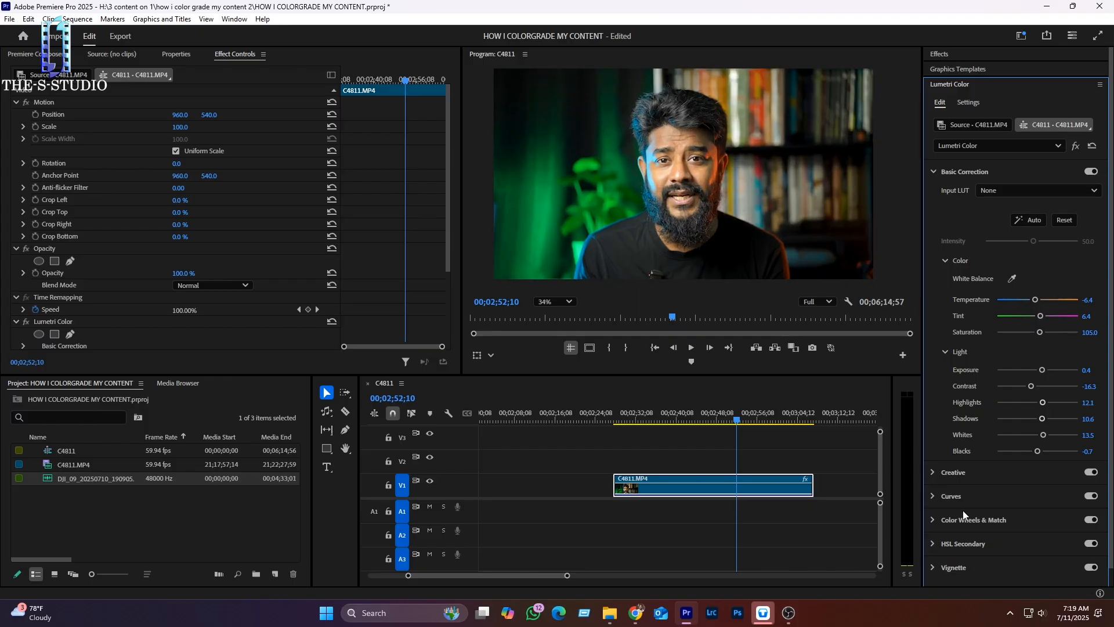
# Switch from Basic Correction to the Creative section and review the available looks, keeping the look at None.
pyautogui.click(932, 172)
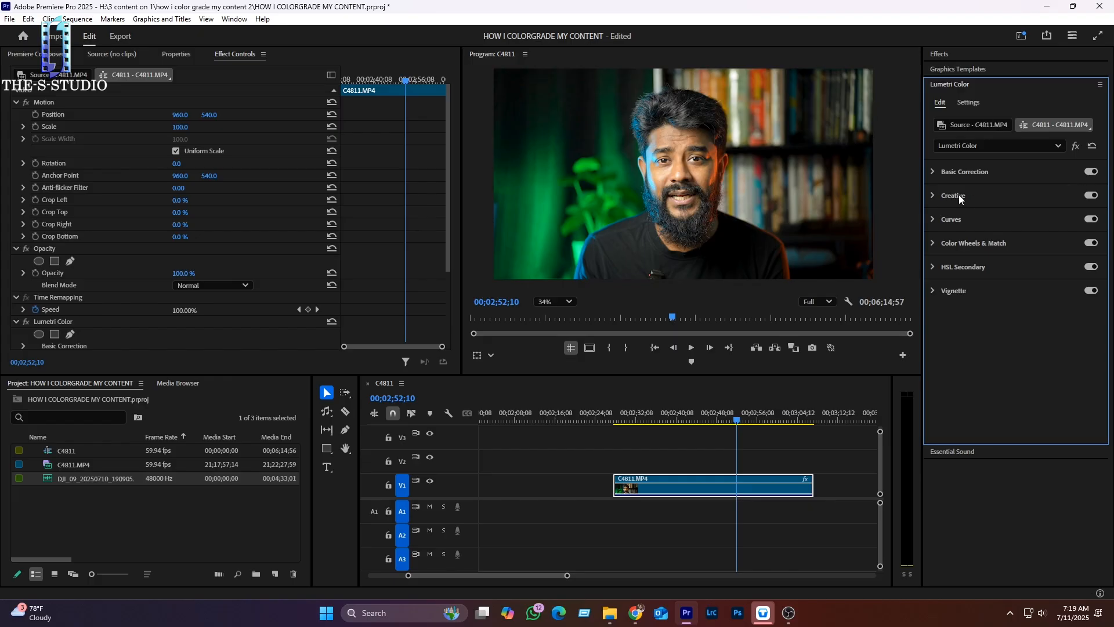
pyautogui.click(932, 196)
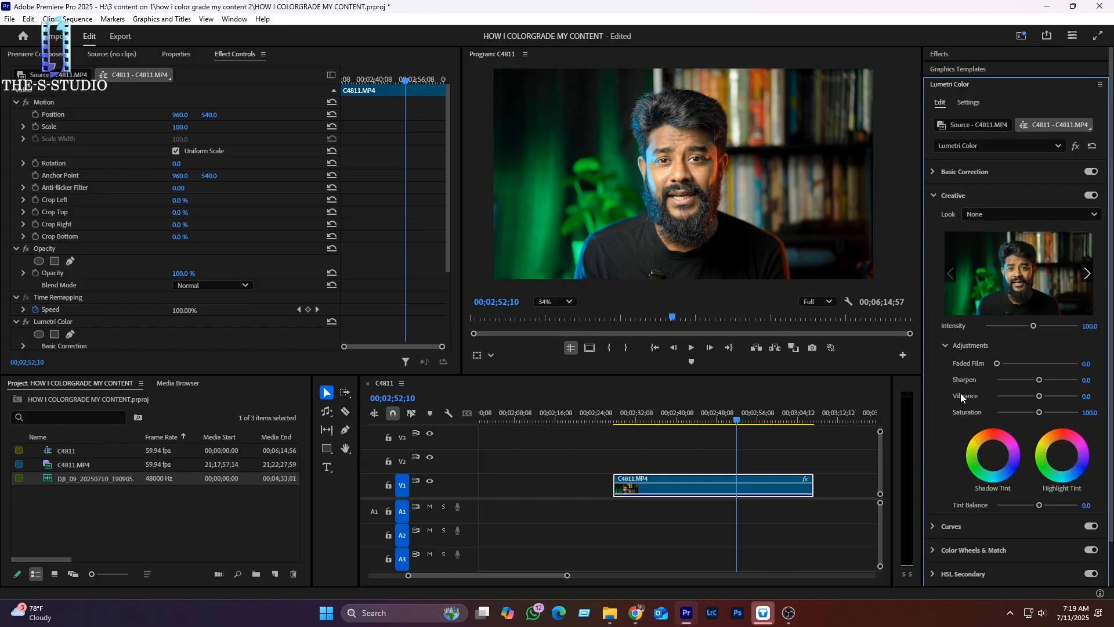
pyautogui.click(1057, 214)
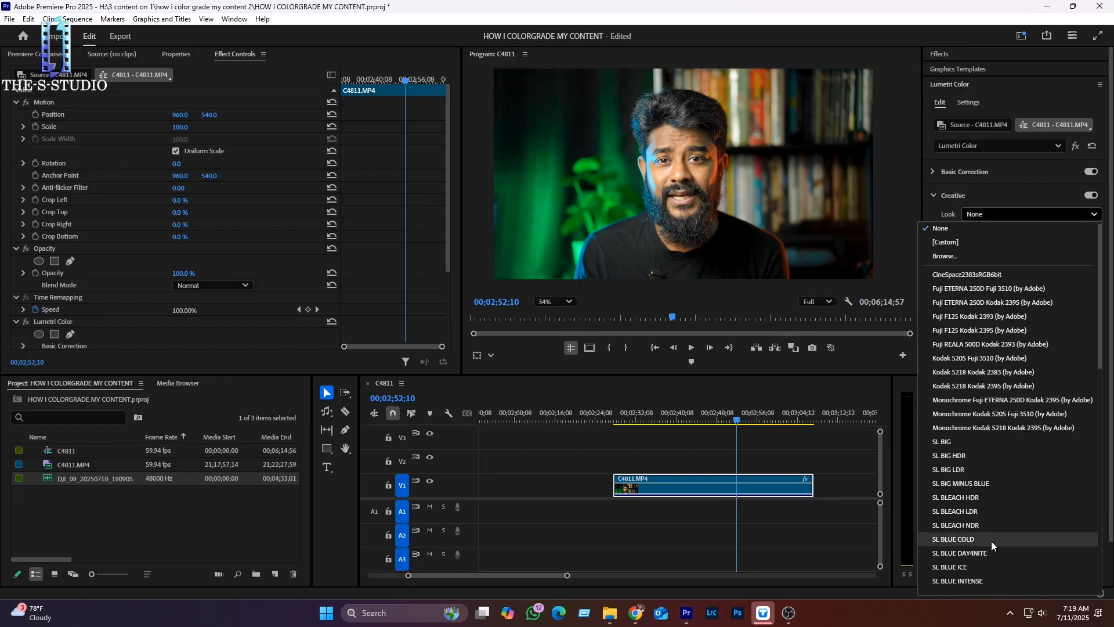
pyautogui.click(969, 228)
pyautogui.click(931, 200)
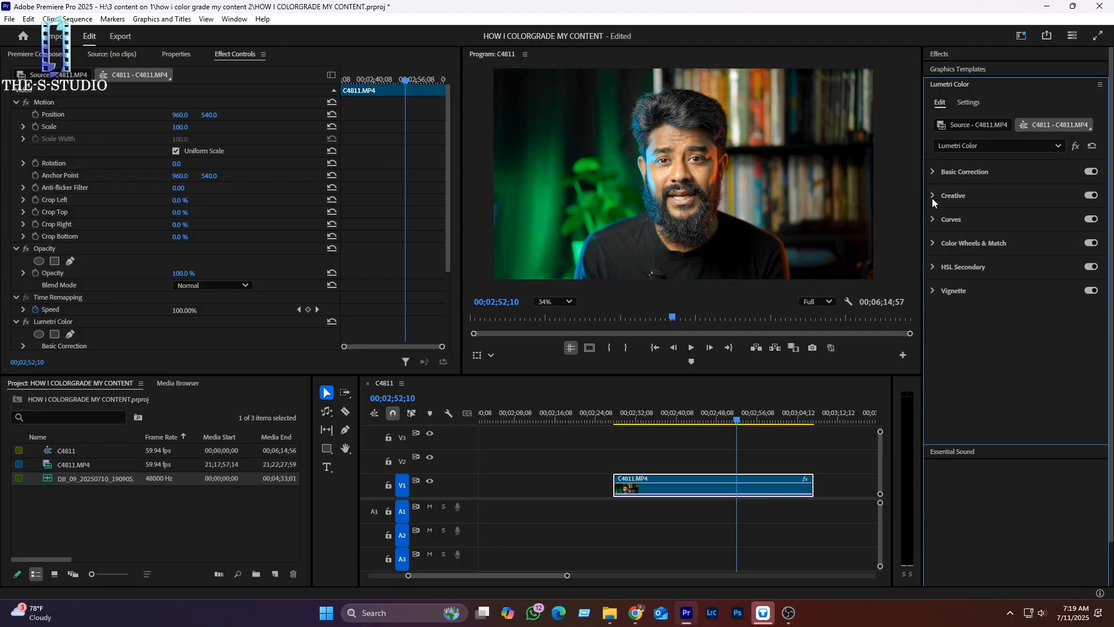
pyautogui.click(932, 197)
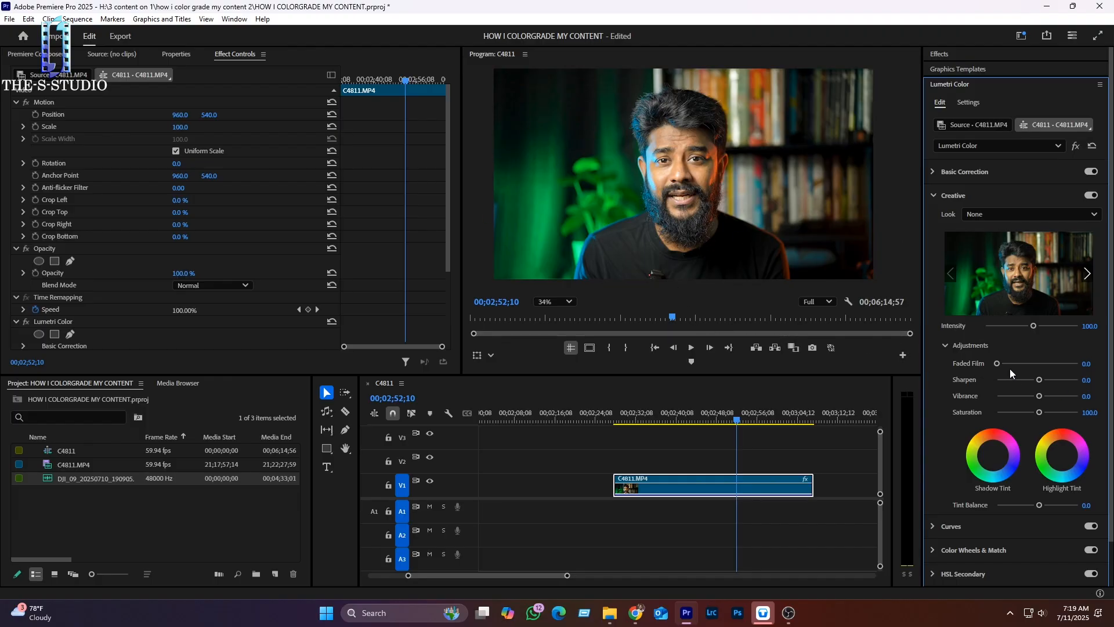
# Try the Faded Film and Sharpen adjustments in the Creative section, return Faded Film to 0, and collapse the section.
pyautogui.moveTo(1002, 364); pyautogui.dragTo(1027, 365)
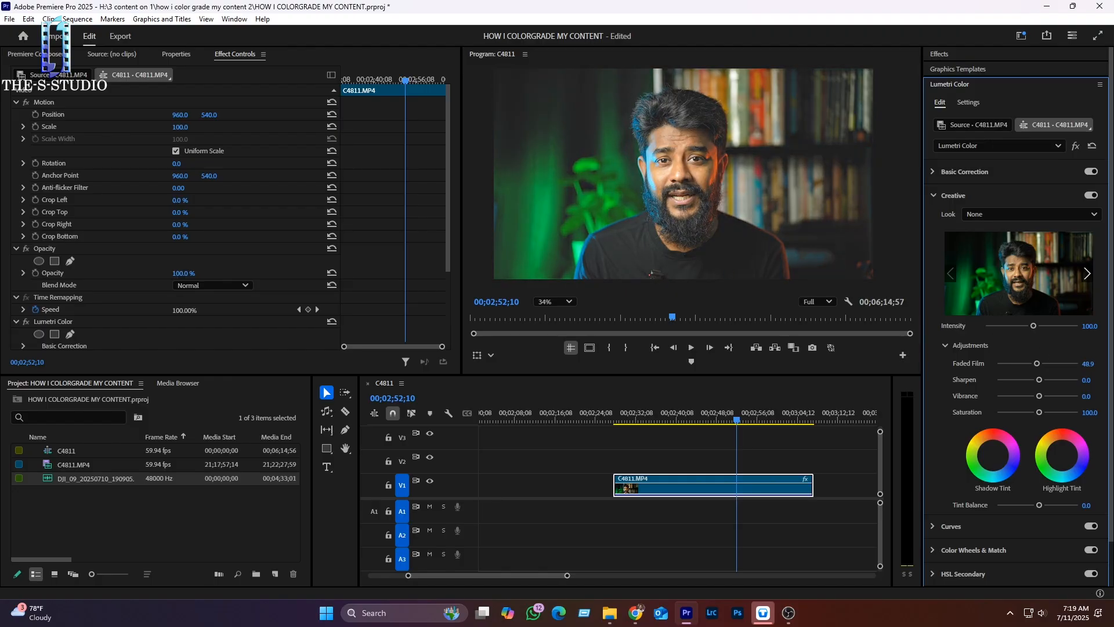
pyautogui.moveTo(1067, 367); pyautogui.dragTo(1000, 366)
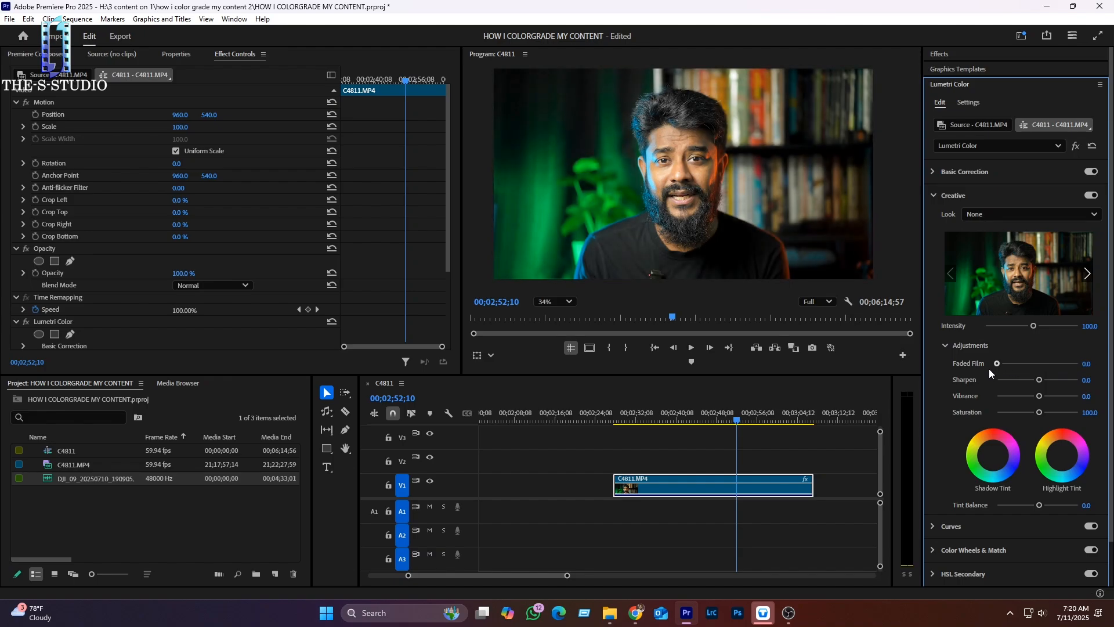
pyautogui.moveTo(1038, 380); pyautogui.dragTo(1040, 404)
pyautogui.click(933, 197)
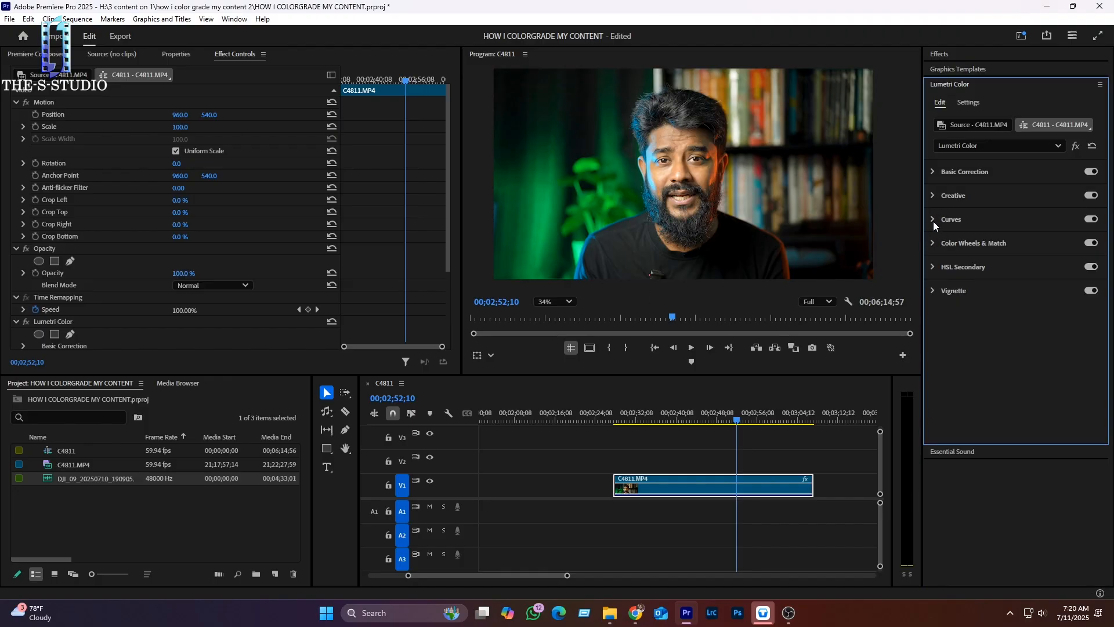
# Open the Curves section, look over the RGB Curves, and collapse them to get to the Hue Saturation Curves.
pyautogui.click(932, 220)
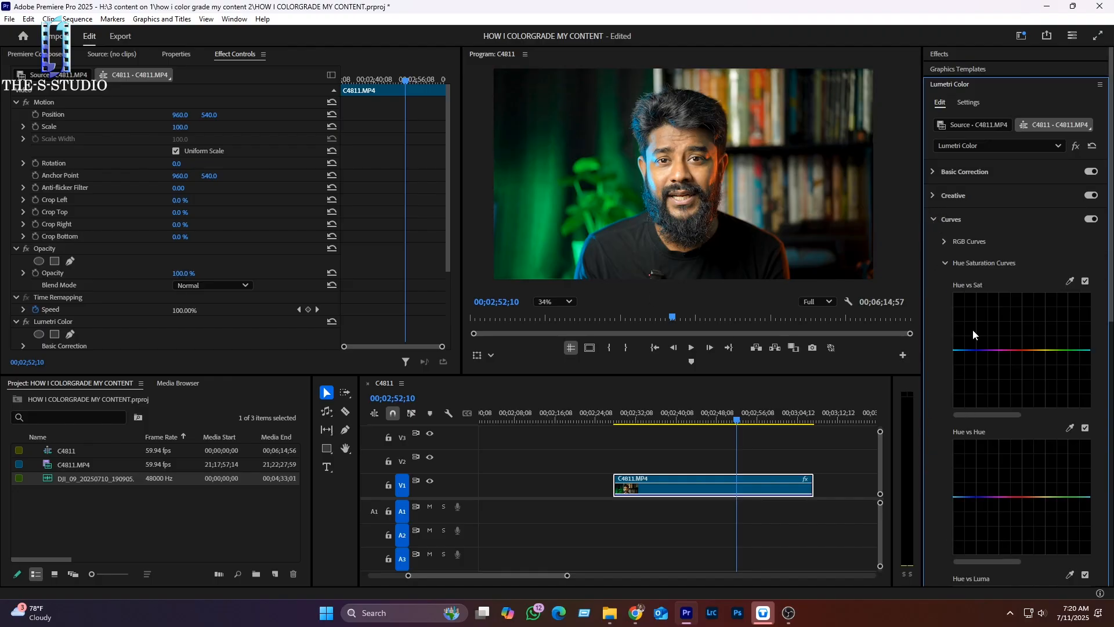
pyautogui.click(944, 242)
pyautogui.scroll(-1, 1034, 485)
pyautogui.scroll(1, 1032, 485)
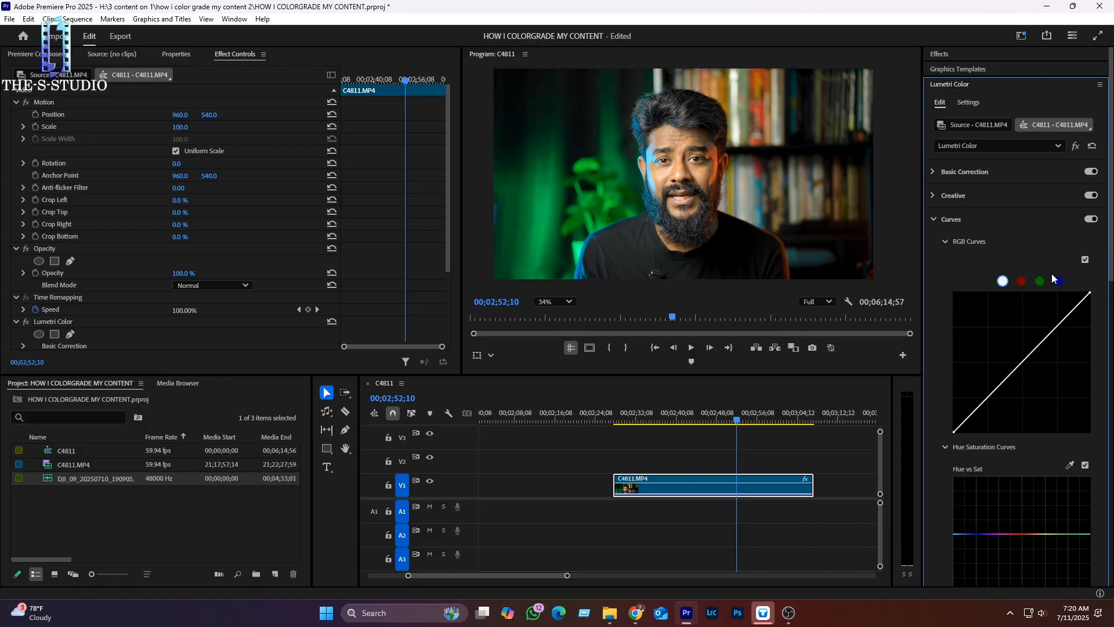
pyautogui.click(943, 240)
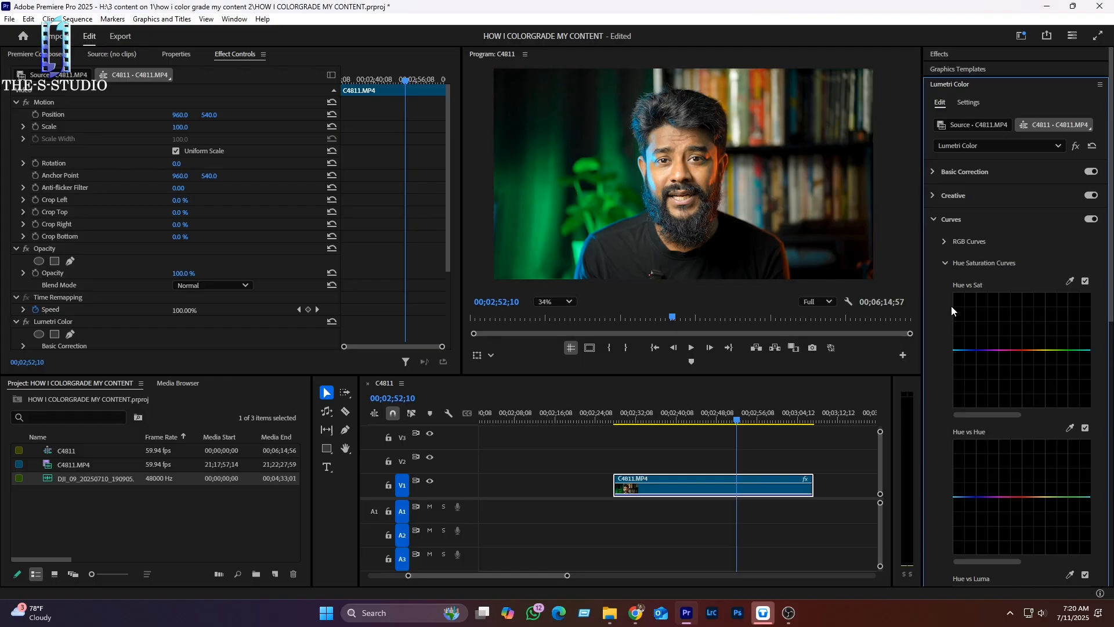
pyautogui.scroll(-1, 942, 395)
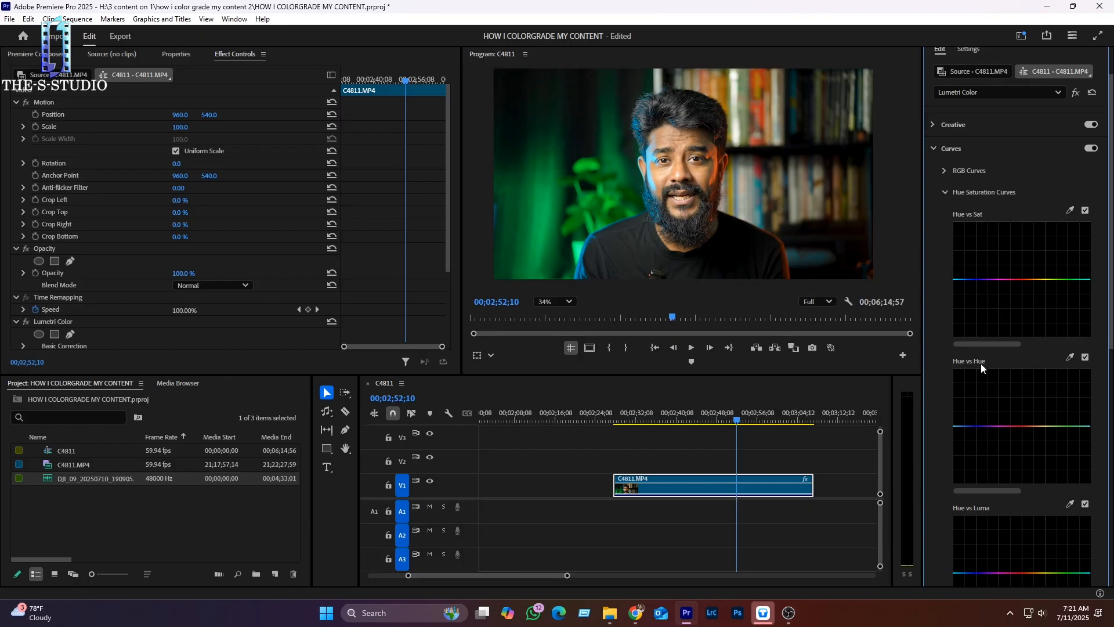
# Sample the green background for the Hue vs Hue curve, shift its hue slightly, and compare with the curve off and on.
pyautogui.click(1070, 357)
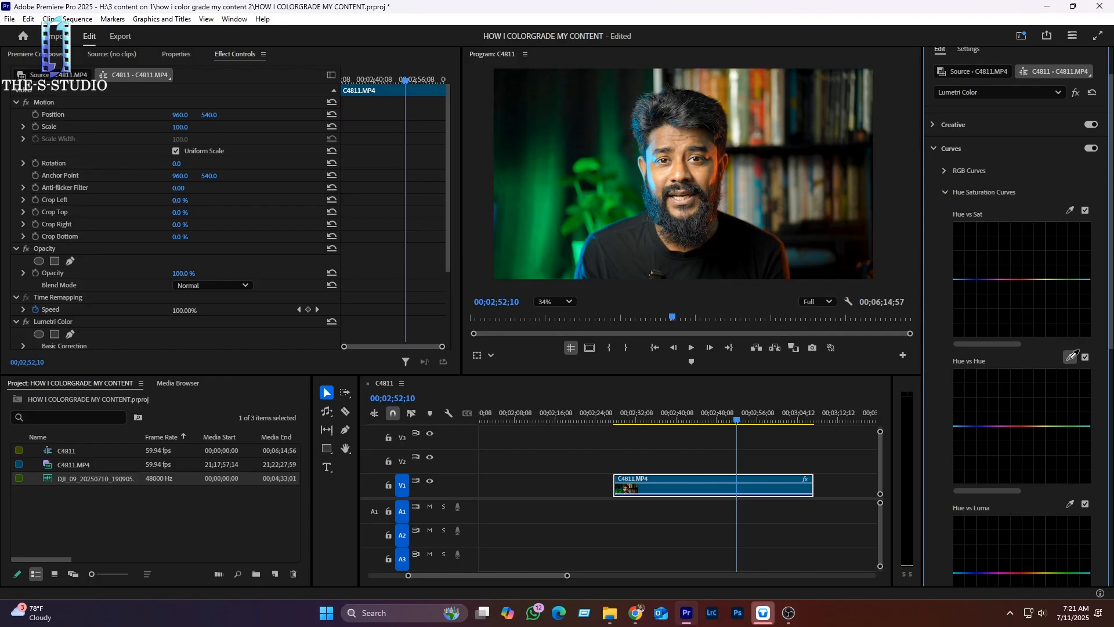
pyautogui.click(550, 212)
pyautogui.click(1072, 428)
pyautogui.moveTo(1071, 429)
pyautogui.mouseDown()
pyautogui.moveTo(1070, 442)
pyautogui.moveTo(1069, 408)
pyautogui.moveTo(1071, 429)
pyautogui.mouseUp()
pyautogui.click(1086, 358)
pyautogui.click(1085, 358)
# Sample the green background for the Hue vs Sat curve, lower its saturation slightly, and readjust the green point on Hue vs Hue.
pyautogui.click(1069, 213)
pyautogui.click(550, 212)
pyautogui.moveTo(1071, 280)
pyautogui.mouseDown()
pyautogui.moveTo(1073, 327)
pyautogui.moveTo(1074, 241)
pyautogui.moveTo(1074, 293)
pyautogui.moveTo(1072, 283)
pyautogui.mouseUp()
pyautogui.moveTo(1072, 428); pyautogui.dragTo(1076, 434)
# Sample the green background for the Hue vs Luma curve and darken the greens slightly.
pyautogui.scroll(-3, 1080, 381)
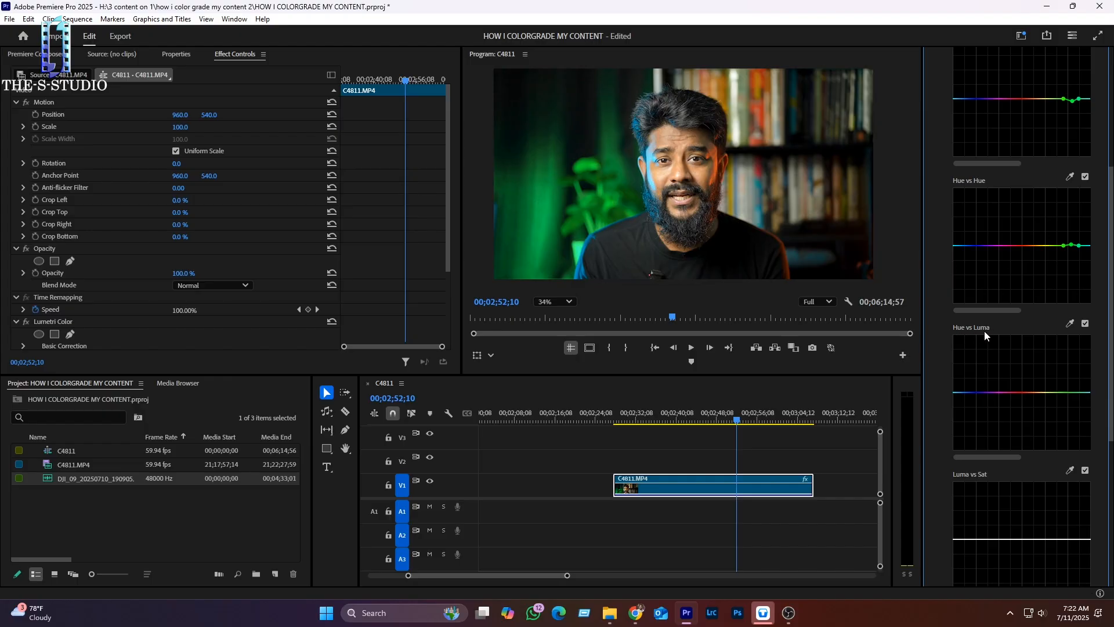
pyautogui.click(1069, 324)
pyautogui.click(544, 223)
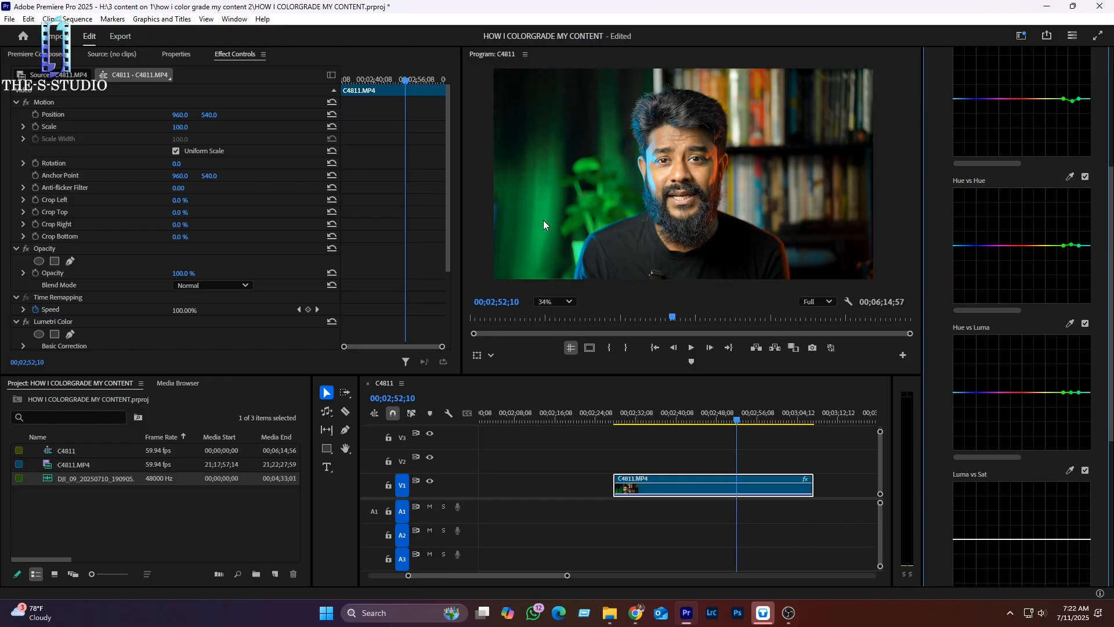
pyautogui.click(1071, 393)
pyautogui.moveTo(1071, 392)
pyautogui.mouseDown()
pyautogui.moveTo(1071, 368)
pyautogui.moveTo(1071, 405)
pyautogui.moveTo(1072, 357)
pyautogui.moveTo(1070, 397)
pyautogui.mouseUp()
# Collapse the Hue Saturation Curves and compare the image with and without the Curves section.
pyautogui.scroll(2, 999, 400)
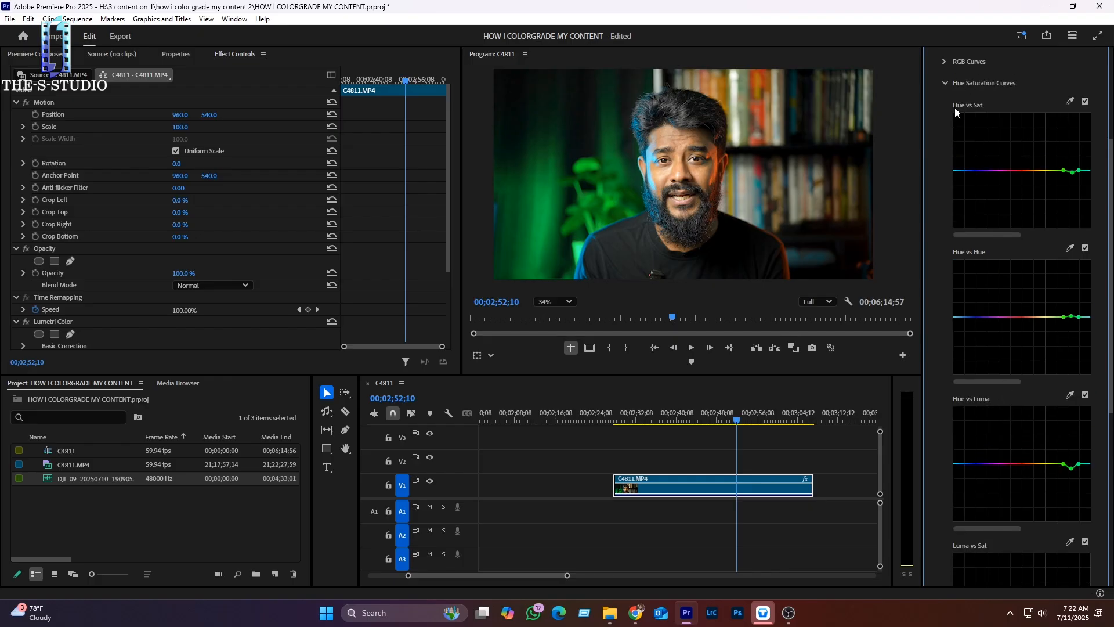
pyautogui.click(945, 84)
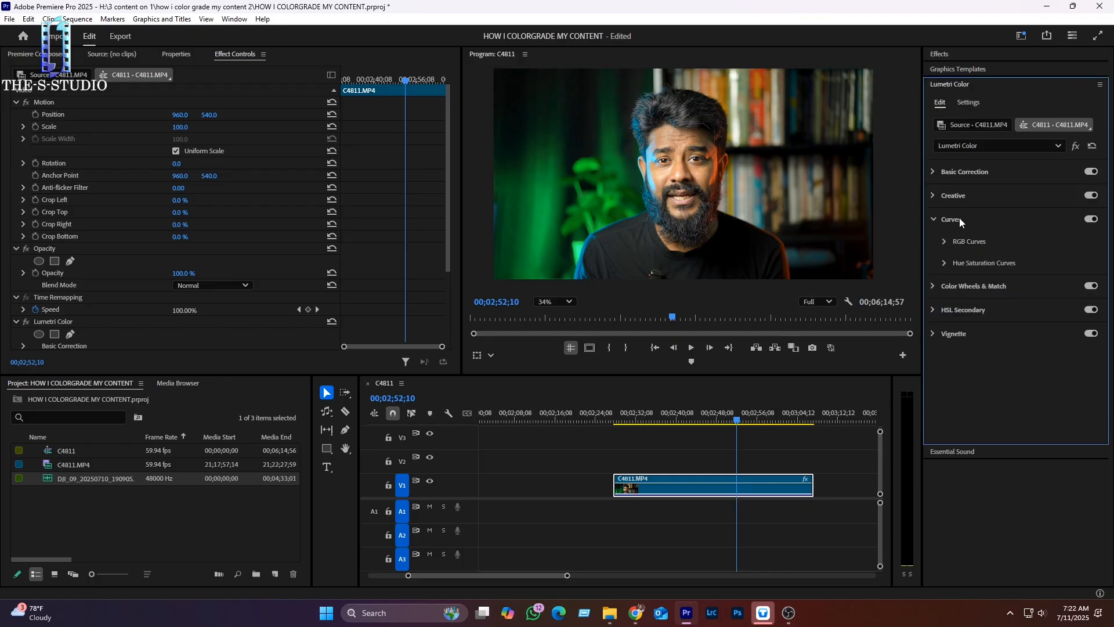
pyautogui.click(1091, 219)
pyautogui.click(1091, 219)
# Sample the face's skin tone for the Hue vs Sat curve and lower its orange point, checking the face up close.
pyautogui.click(944, 264)
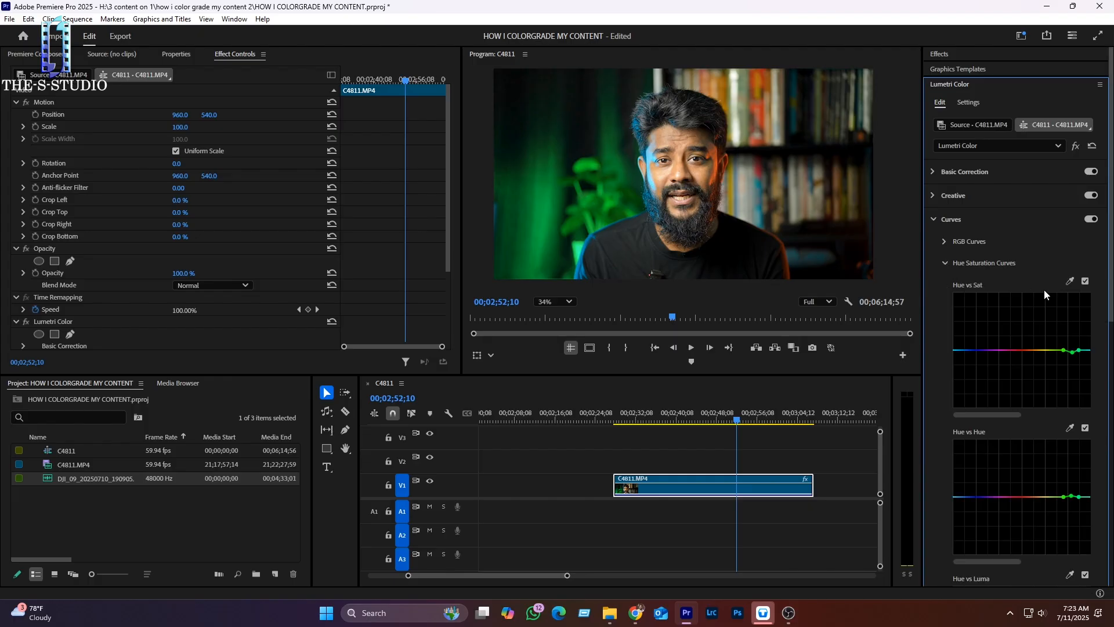
pyautogui.scroll(-2, 1012, 436)
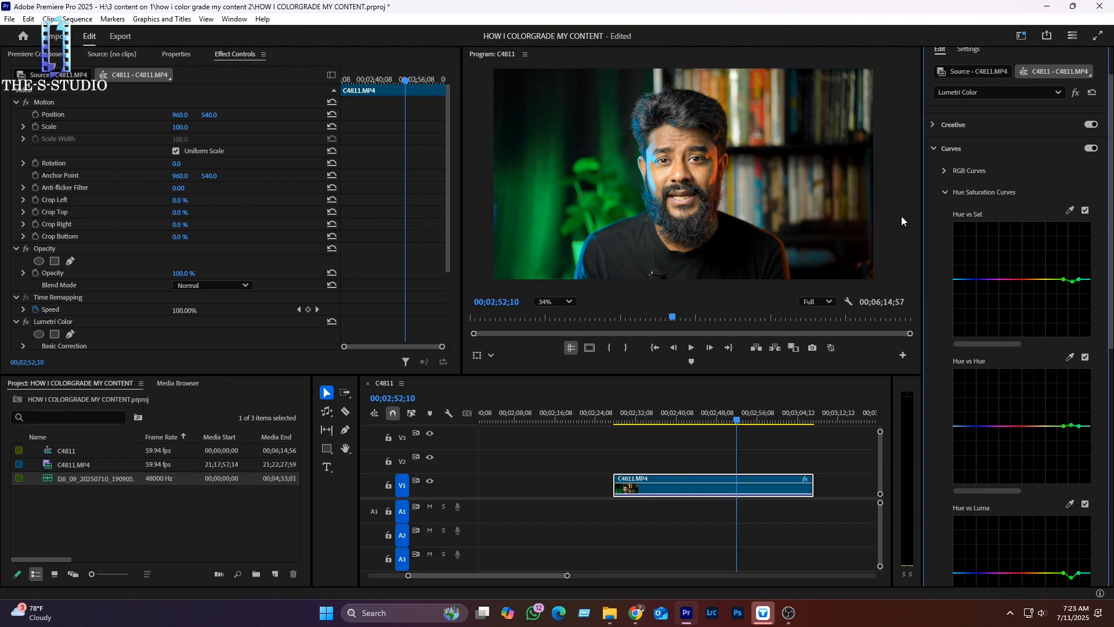
pyautogui.click(1069, 210)
pyautogui.click(682, 151)
pyautogui.moveTo(1030, 280); pyautogui.dragTo(1029, 279)
pyautogui.scroll(3, 672, 213)
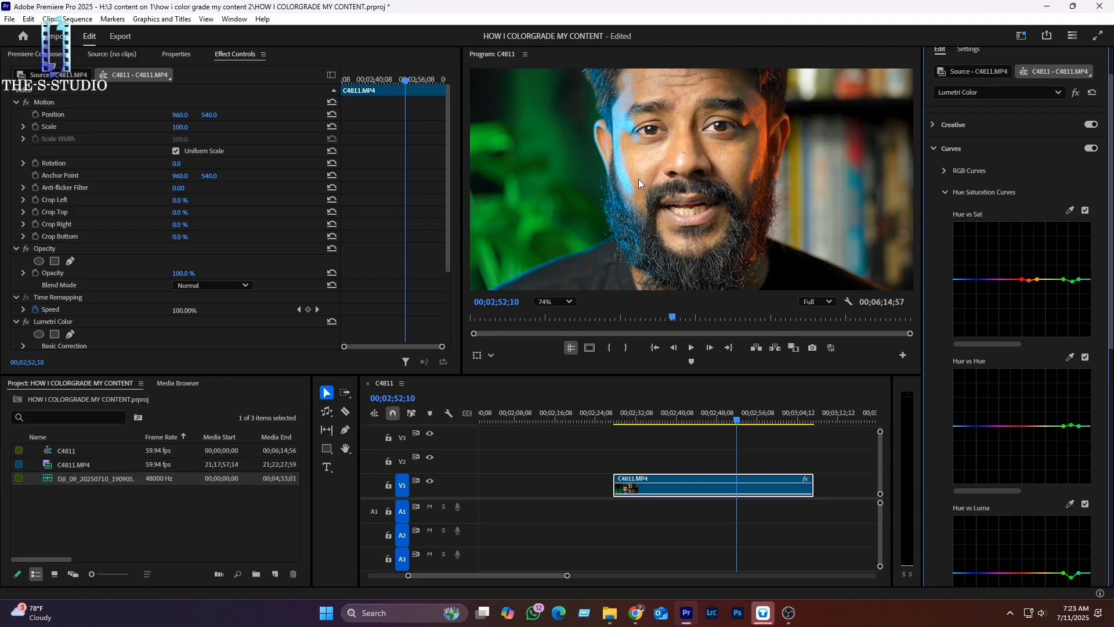
pyautogui.moveTo(1028, 280); pyautogui.dragTo(1028, 284)
# Refine the orange skin-tone point on the Hue vs Sat curve to a slight dip, and fit the whole frame in the preview.
pyautogui.scroll(-1, 670, 150)
pyautogui.scroll(-2, 743, 140)
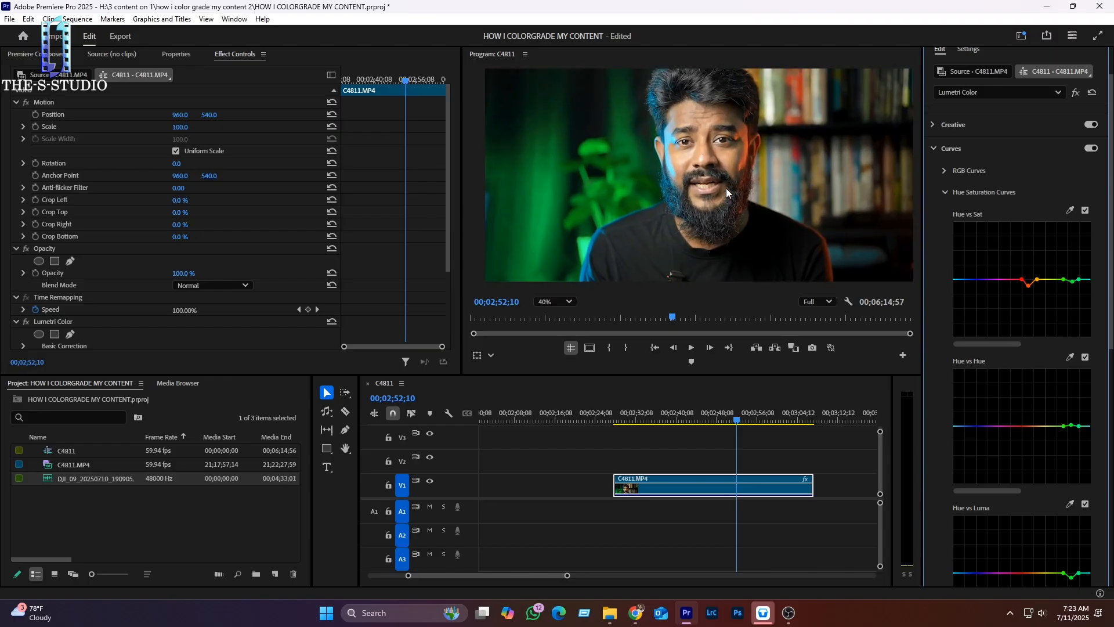
pyautogui.scroll(2, 713, 158)
pyautogui.moveTo(1028, 286); pyautogui.dragTo(1029, 285)
pyautogui.scroll(-3, 761, 249)
pyautogui.click(554, 301)
pyautogui.click(554, 317)
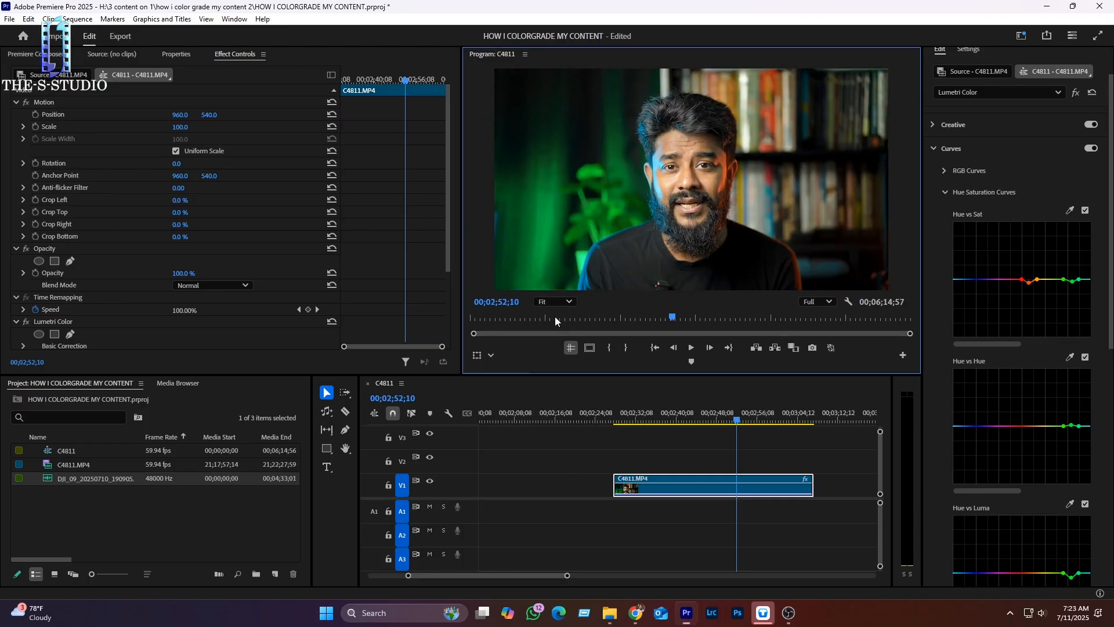
# Switch from Curves to Color Wheels & Match and tint the shadows slightly toward blue.
pyautogui.click(946, 194)
pyautogui.click(932, 219)
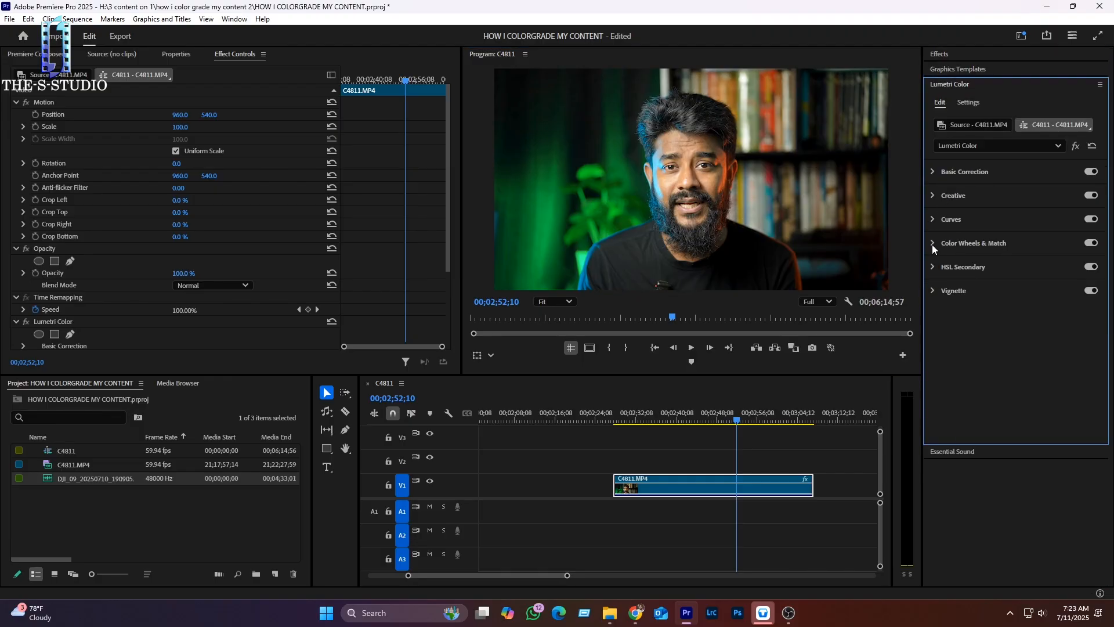
pyautogui.click(932, 244)
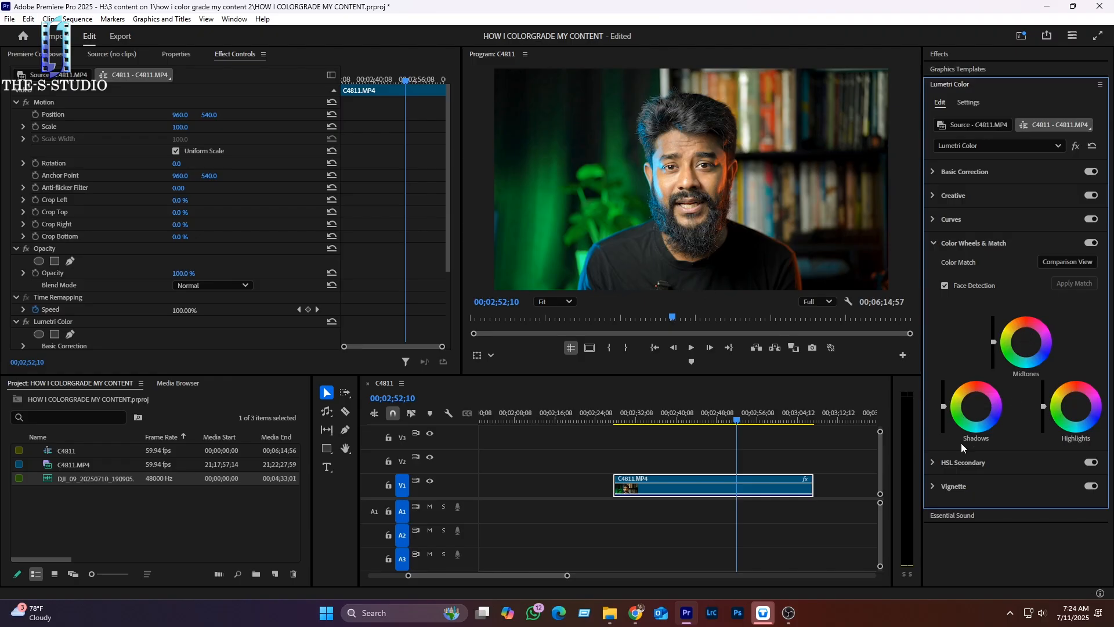
pyautogui.moveTo(976, 407); pyautogui.dragTo(976, 408)
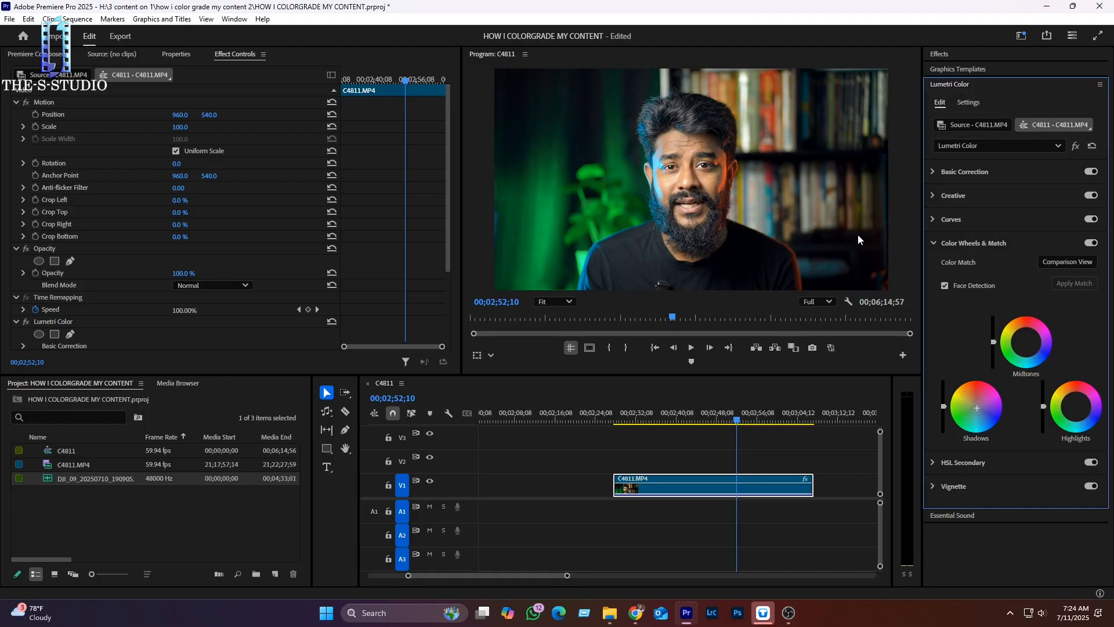
pyautogui.click(984, 415)
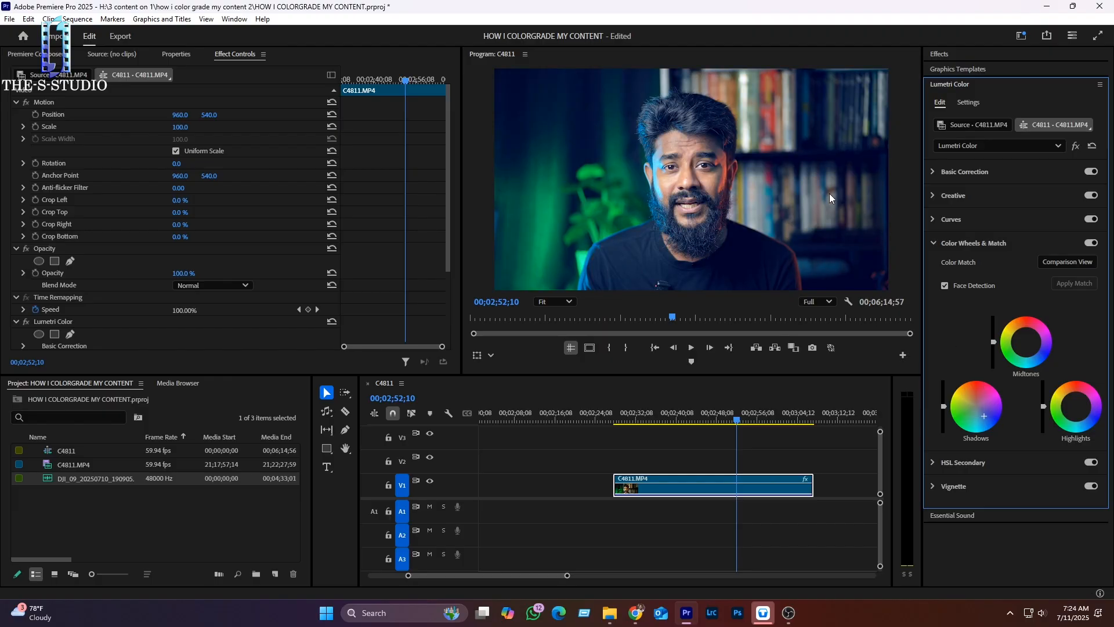
pyautogui.doubleClick(983, 415)
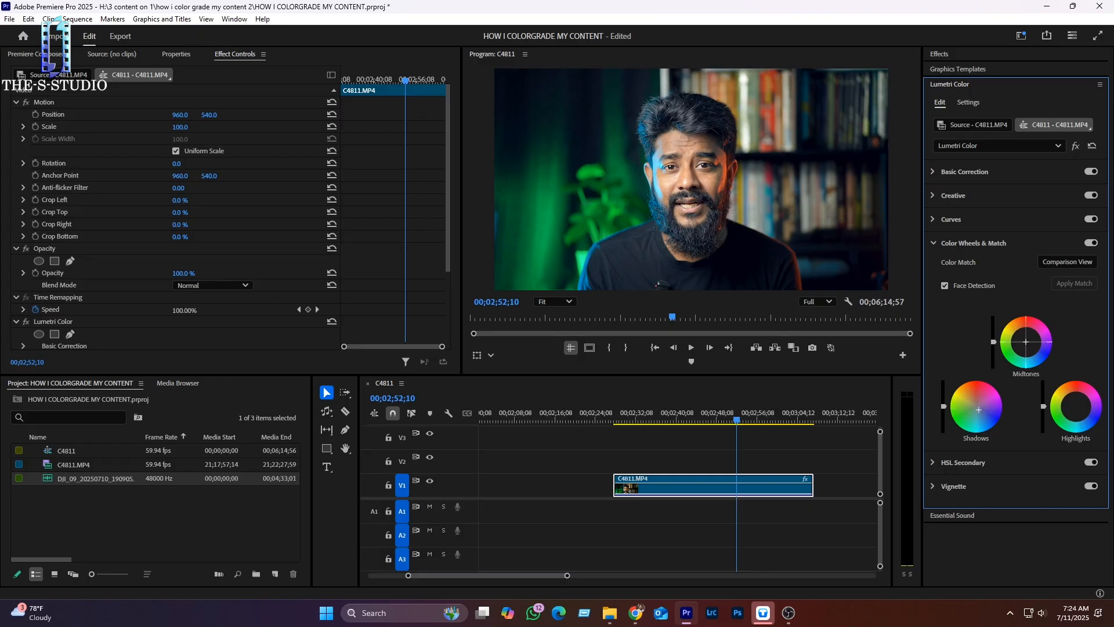
# Shift the midtones slightly toward orange and the highlights slightly toward red on their color wheels.
pyautogui.click(1025, 347)
pyautogui.moveTo(1025, 340); pyautogui.dragTo(1025, 341)
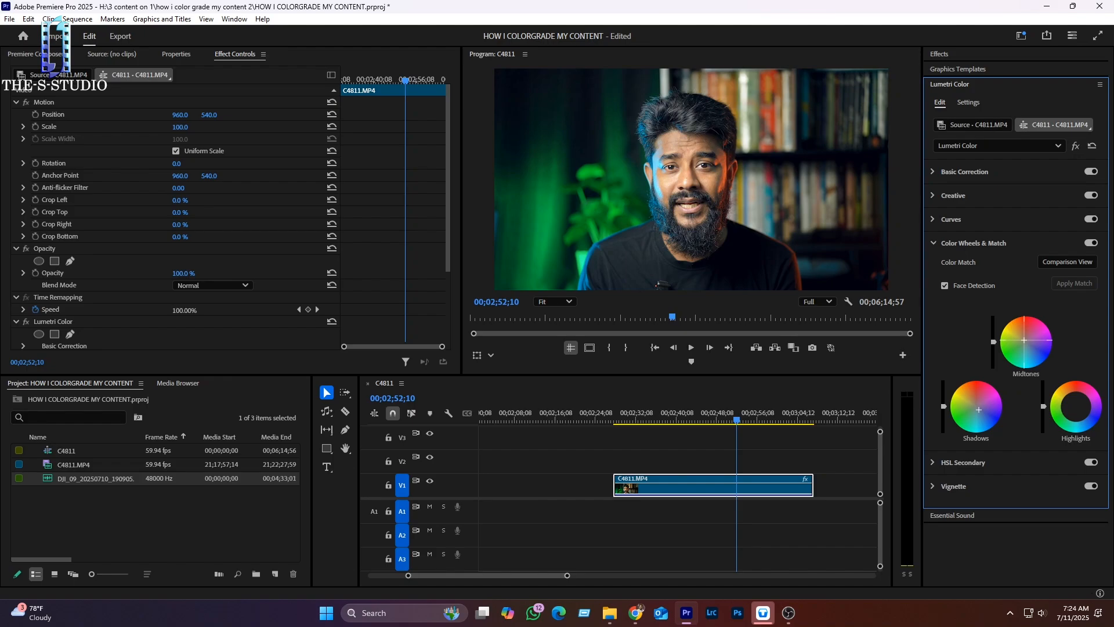
pyautogui.moveTo(1024, 340); pyautogui.dragTo(1025, 340)
pyautogui.click(1072, 404)
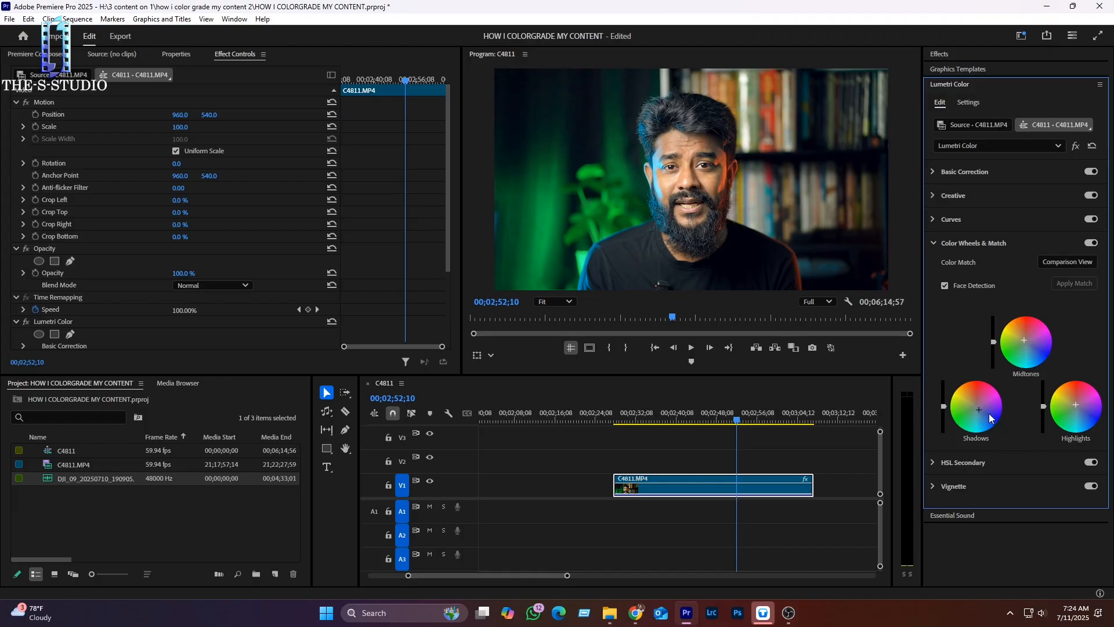
pyautogui.click(1025, 341)
pyautogui.moveTo(1023, 340); pyautogui.dragTo(1022, 339)
# Fine-tune the shadows' blue tint and compare the image with and without Color Wheels & Match.
pyautogui.click(974, 412)
pyautogui.click(1093, 244)
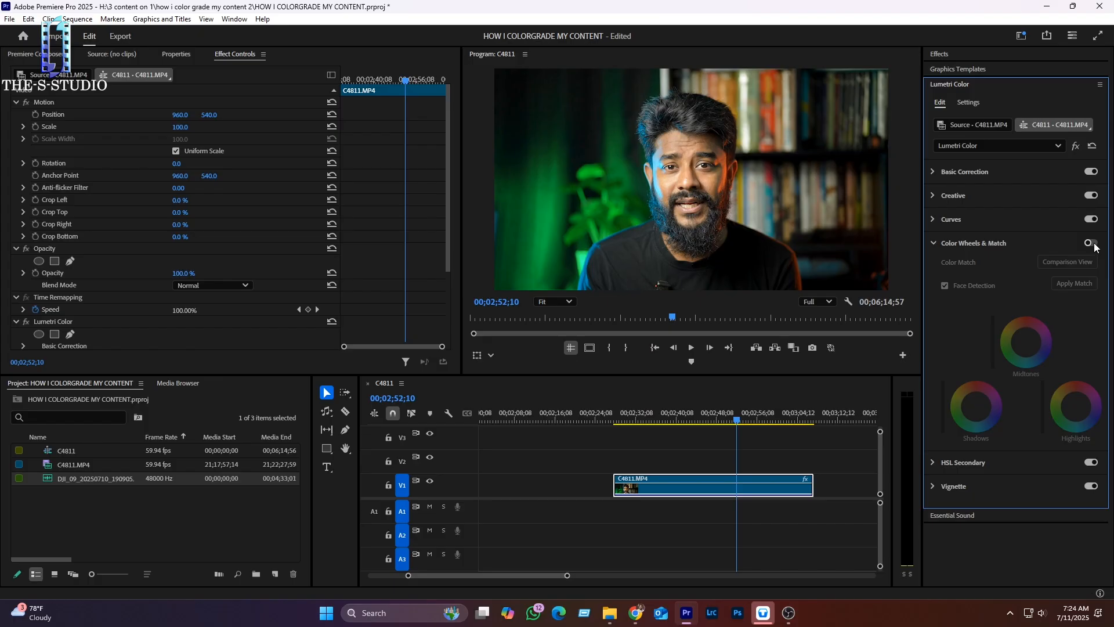
pyautogui.click(1092, 243)
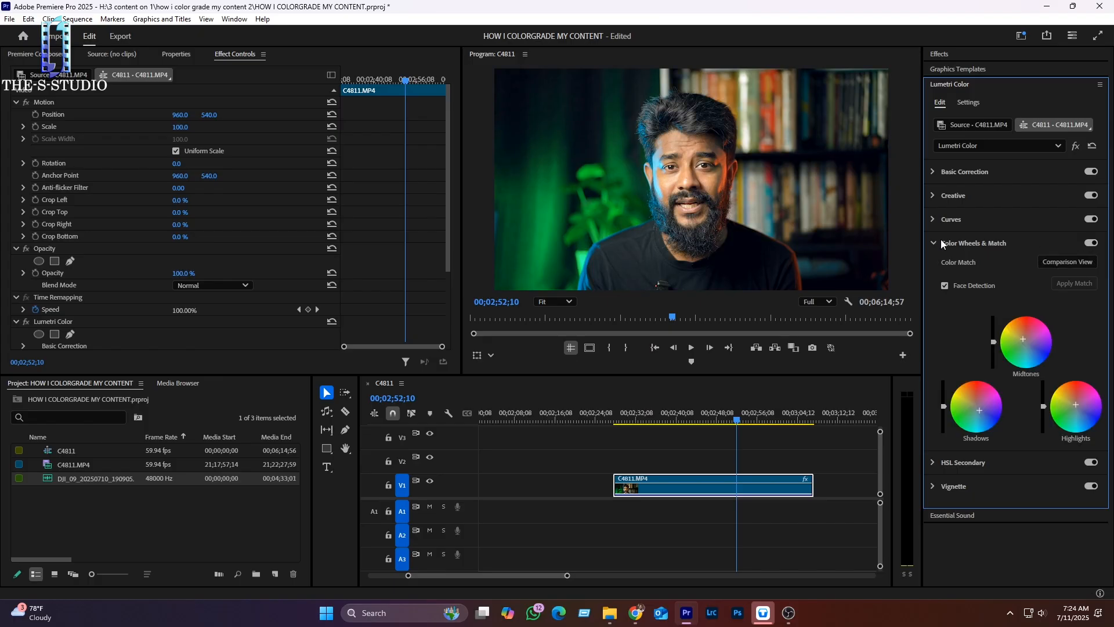
pyautogui.scroll(-1, 622, 238)
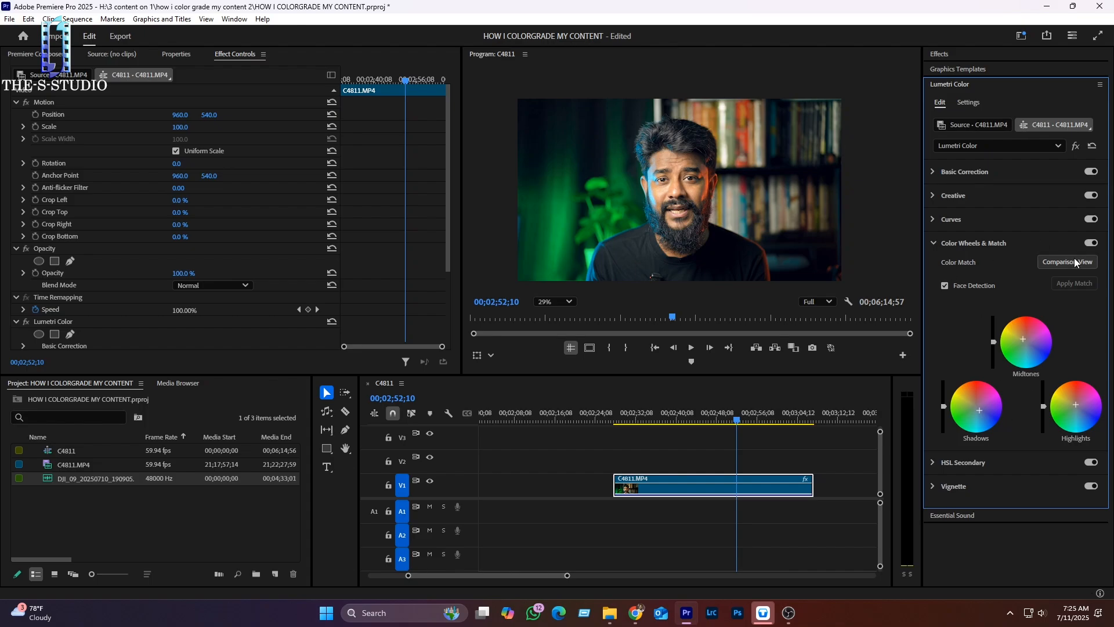
pyautogui.click(1090, 243)
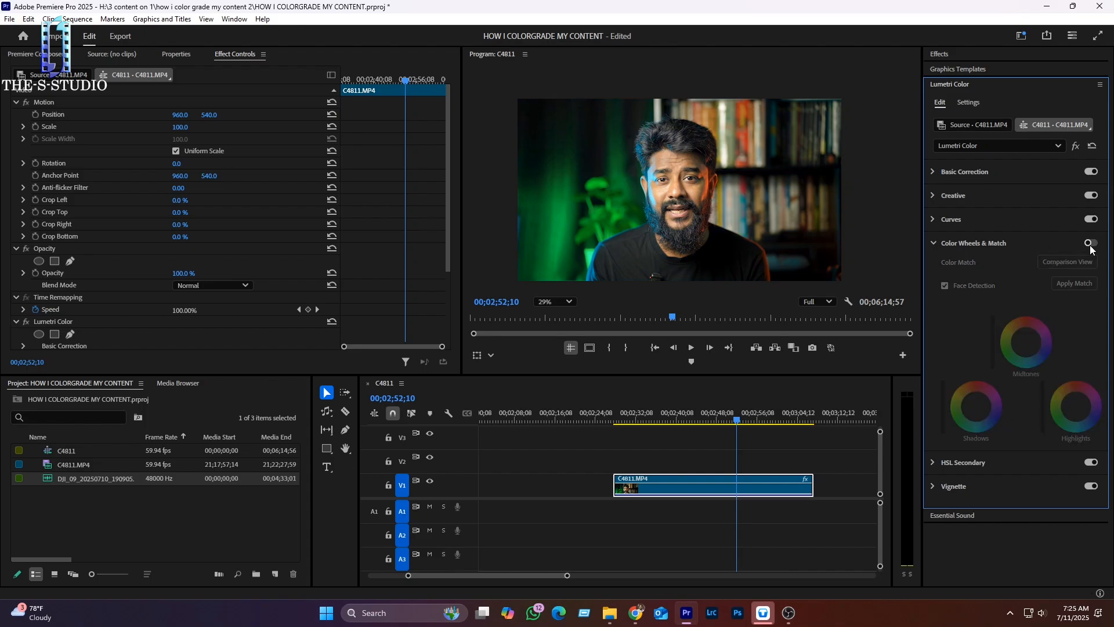
pyautogui.click(1090, 245)
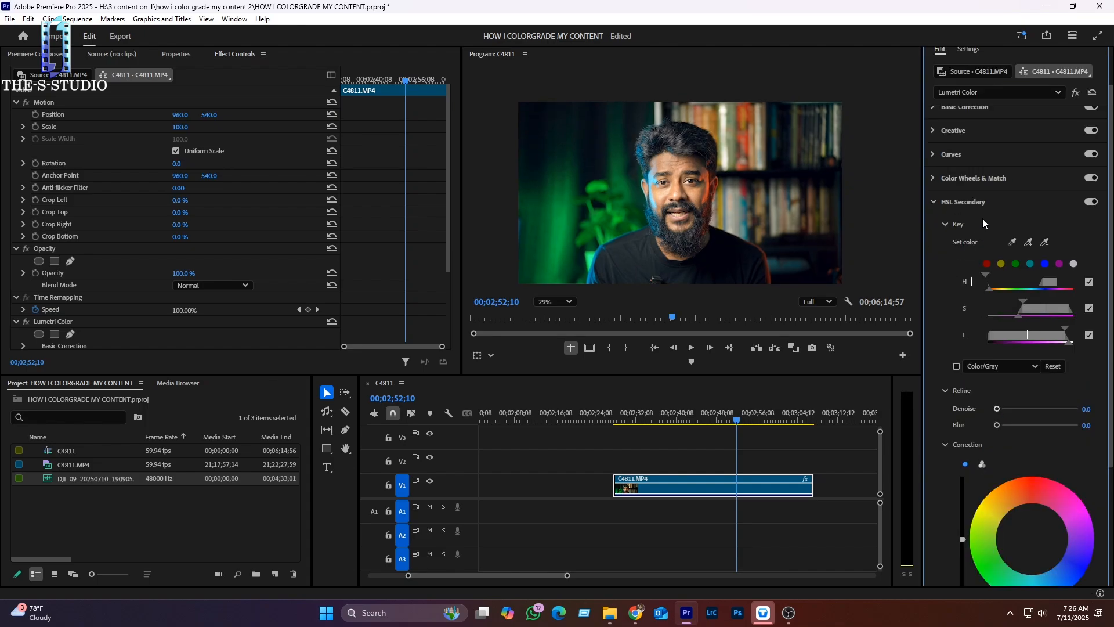
# Review the Key, Refine and Correction controls of HSL Secondary and collapse the section.
pyautogui.scroll(-4, 1004, 433)
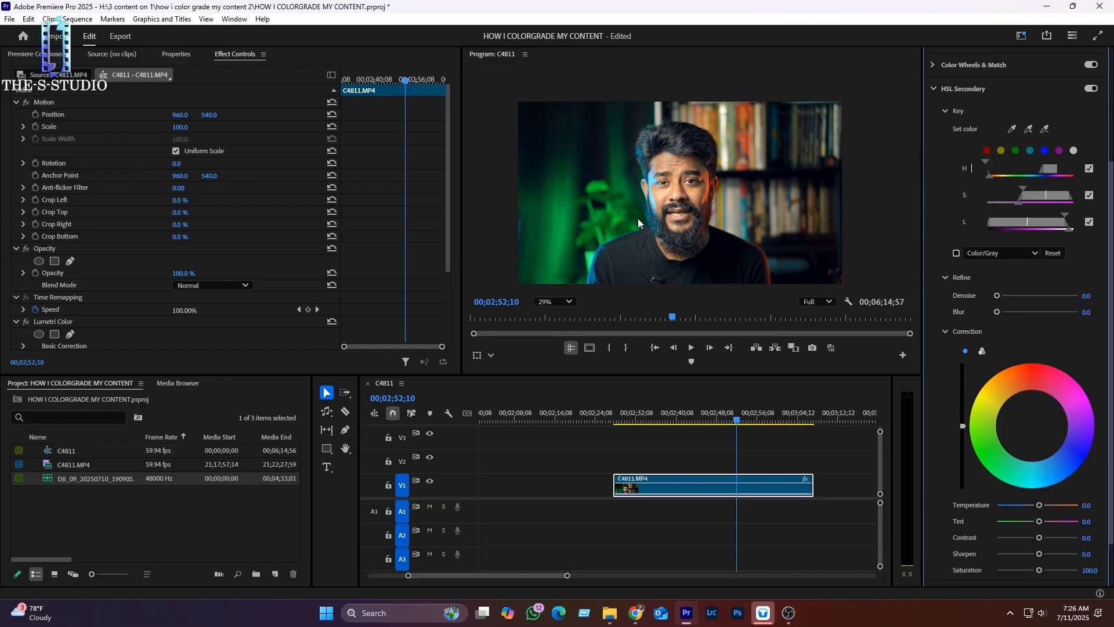
pyautogui.scroll(3, 1032, 288)
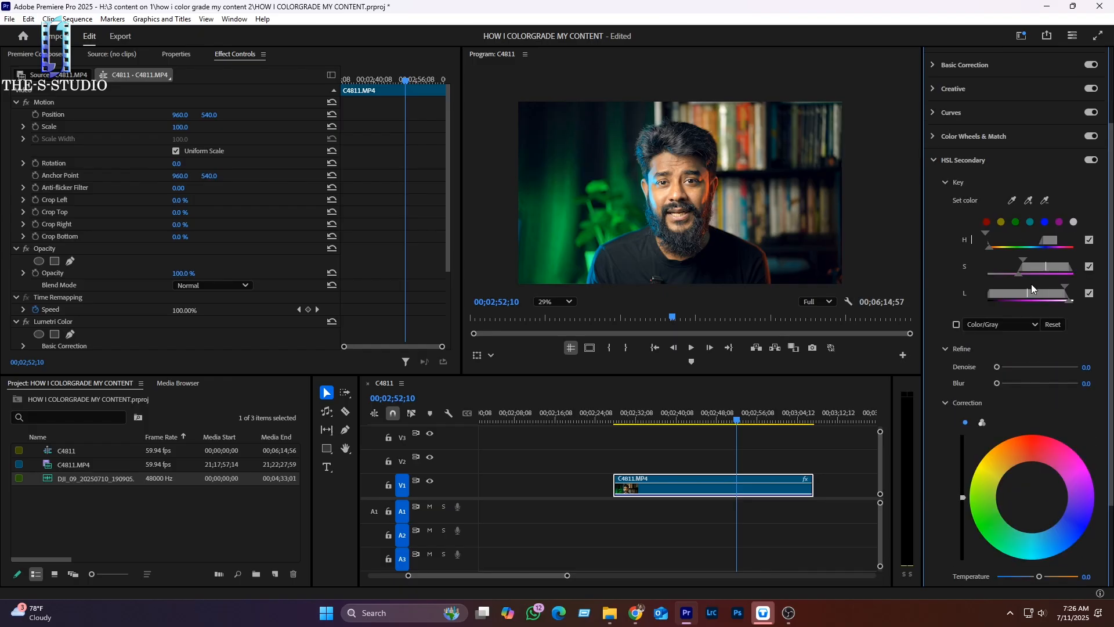
pyautogui.click(935, 160)
# Try a Vignette amount of -0.1, return it to 0, and collapse the section.
pyautogui.click(934, 292)
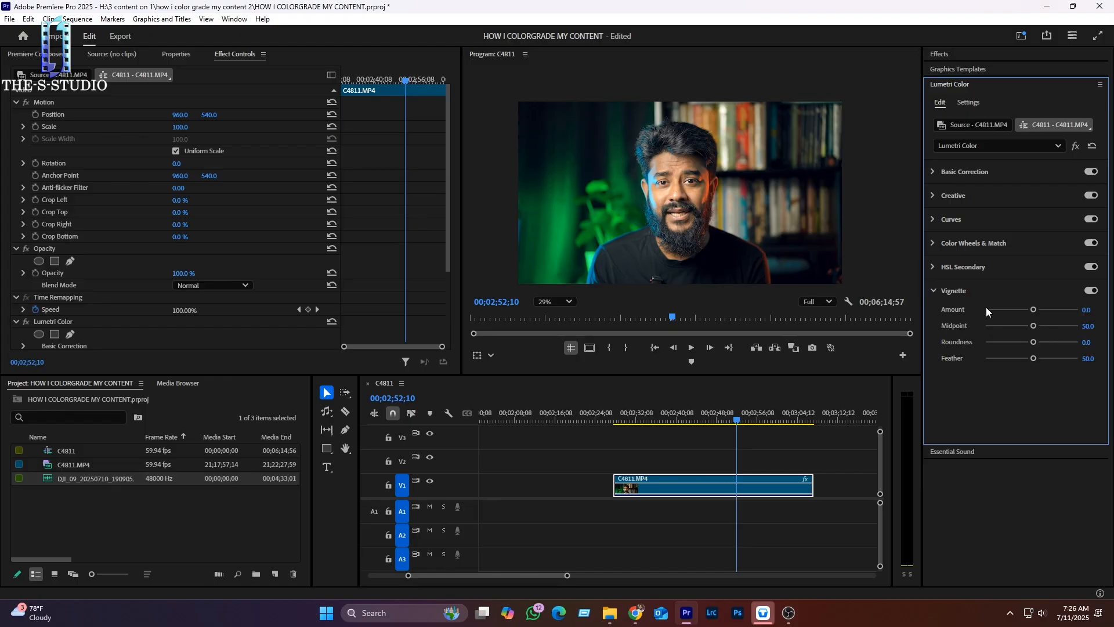
pyautogui.moveTo(1033, 309); pyautogui.dragTo(1030, 309)
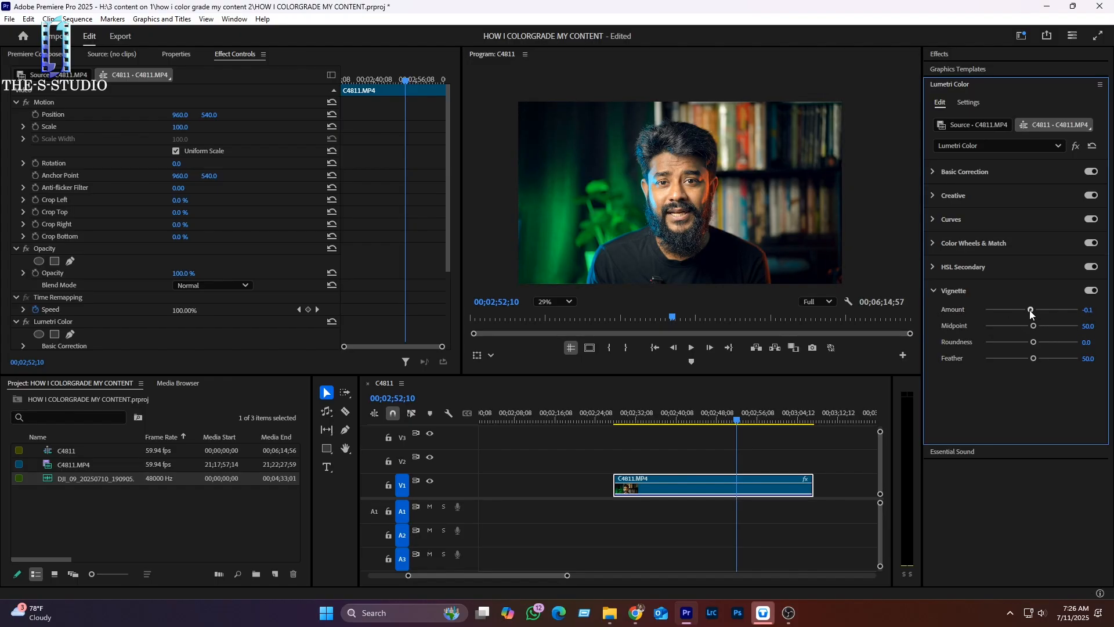
pyautogui.click(1087, 311)
pyautogui.write('0')
pyautogui.press('Return')
pyautogui.click(932, 291)
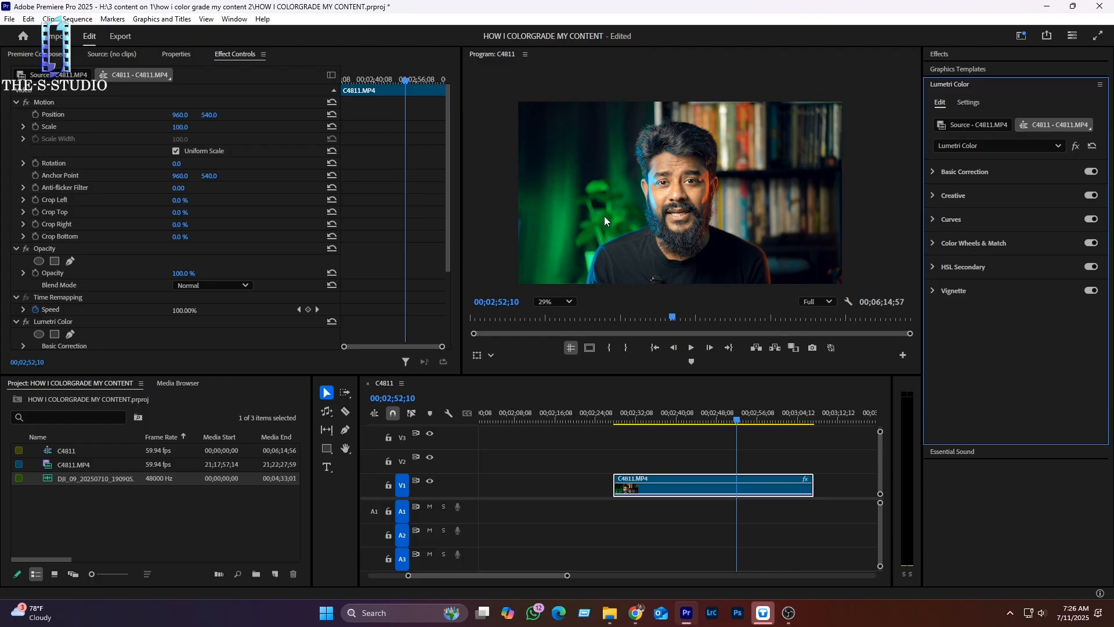
# Compare the clip with the whole Lumetri Color effect switched off and back on.
pyautogui.press('-')
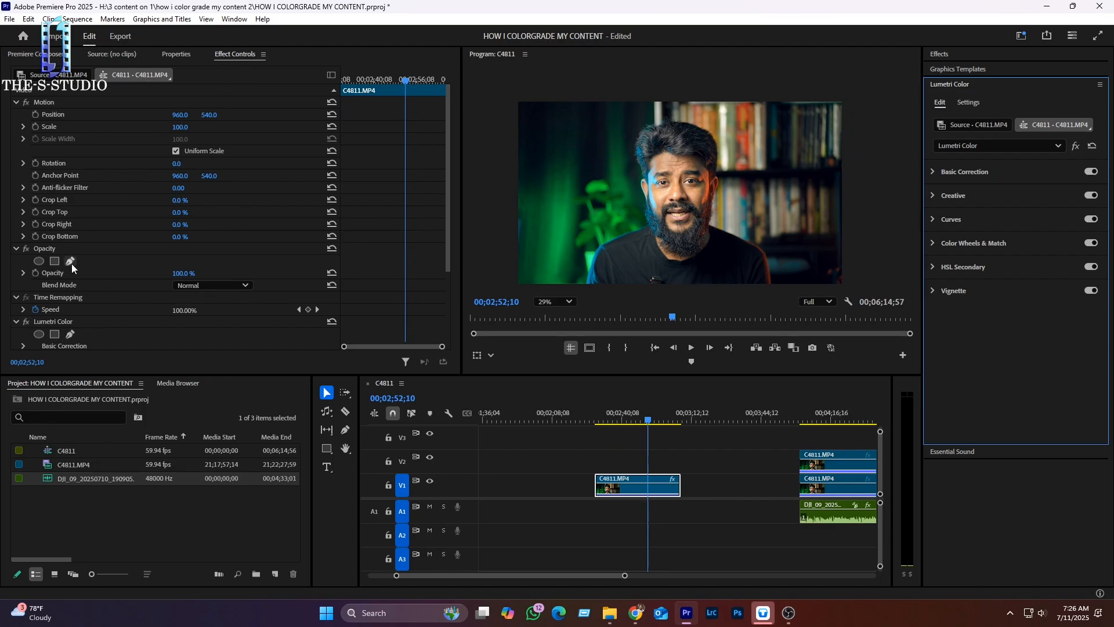
pyautogui.scroll(-2, 64, 314)
pyautogui.scroll(-3, 63, 313)
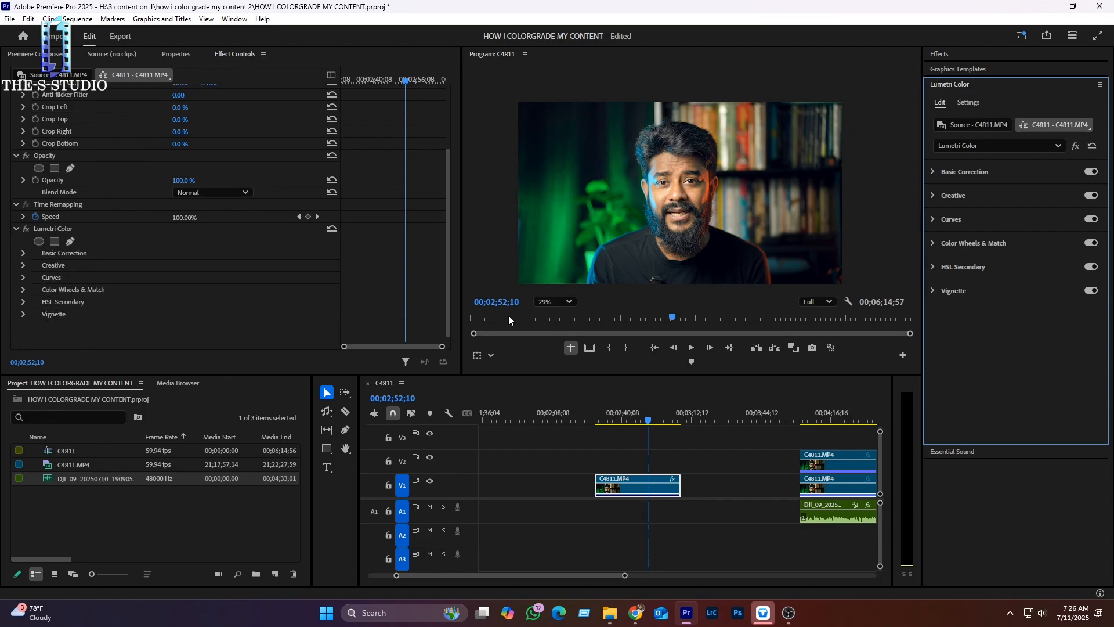
pyautogui.click(568, 343)
pyautogui.click(23, 229)
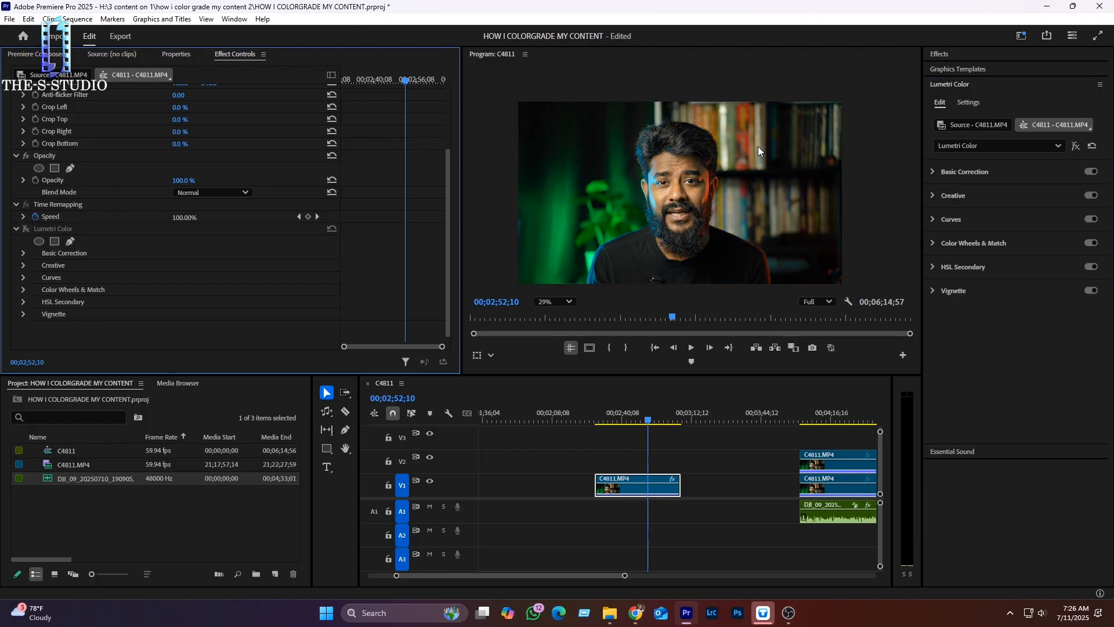
pyautogui.click(23, 227)
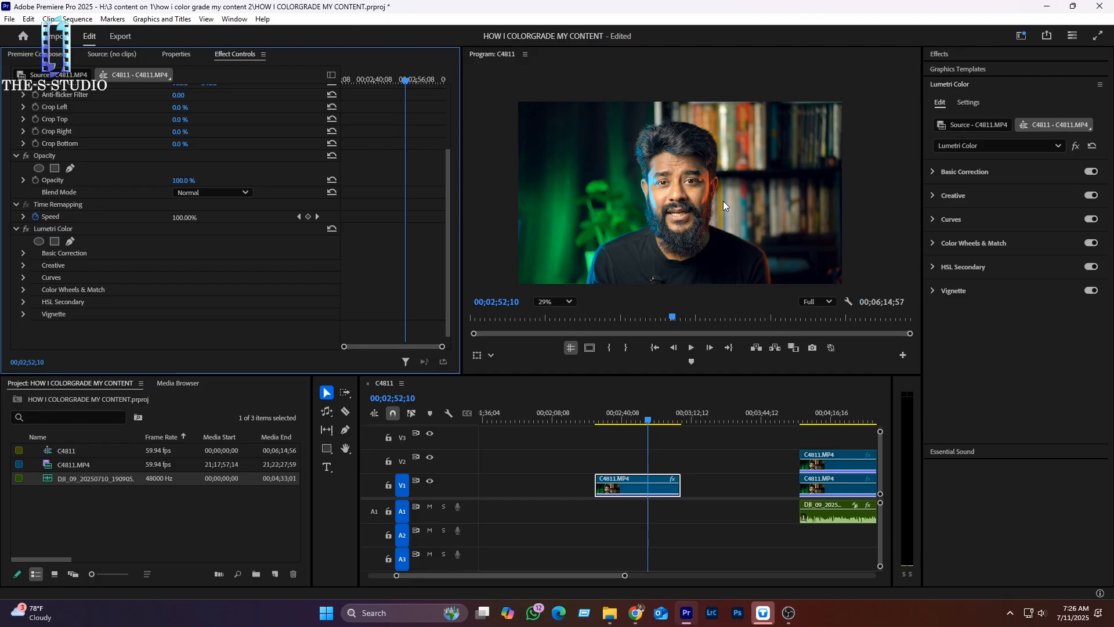